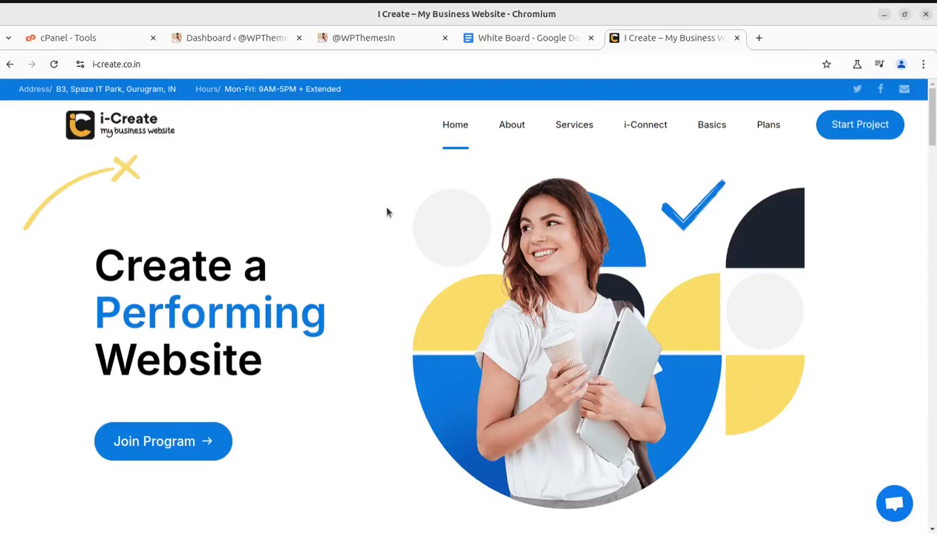
# Open and close the site chat, then highlight the first White Board subtitle line.
pyautogui.click(894, 503)
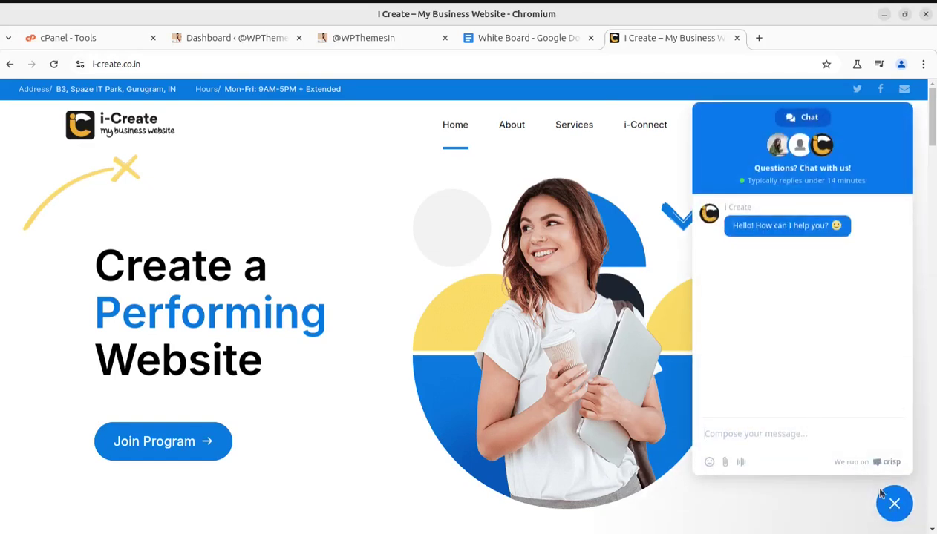
pyautogui.click(891, 502)
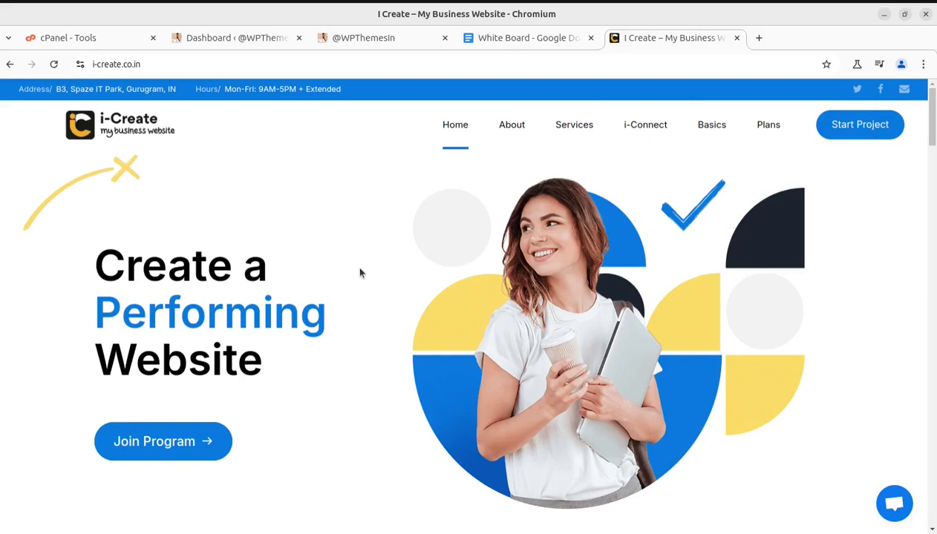
pyautogui.click(490, 38)
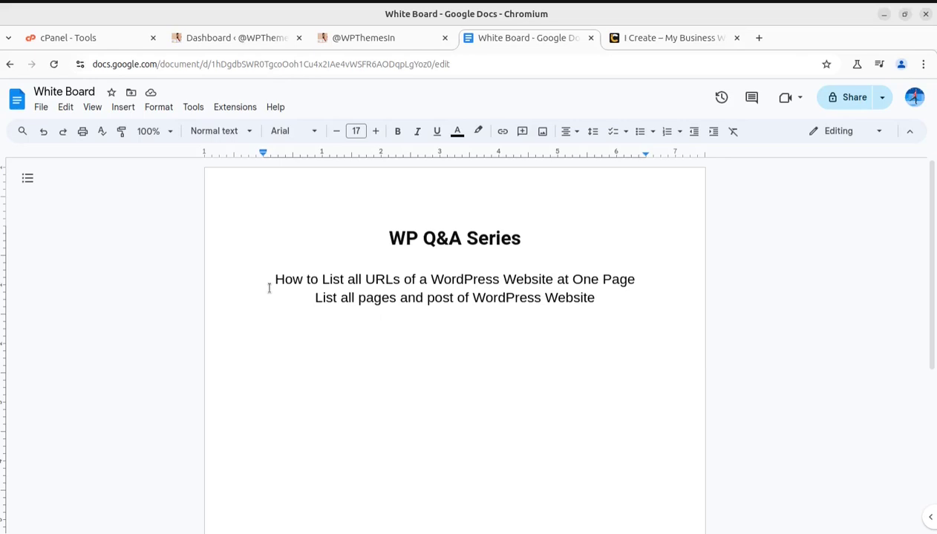
pyautogui.moveTo(271, 282); pyautogui.dragTo(461, 277)
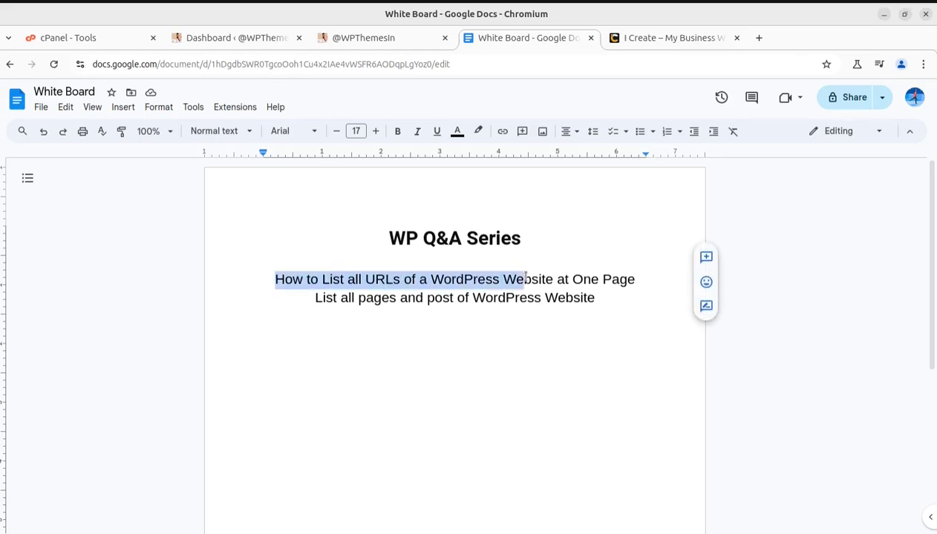
pyautogui.moveTo(462, 278); pyautogui.dragTo(639, 279)
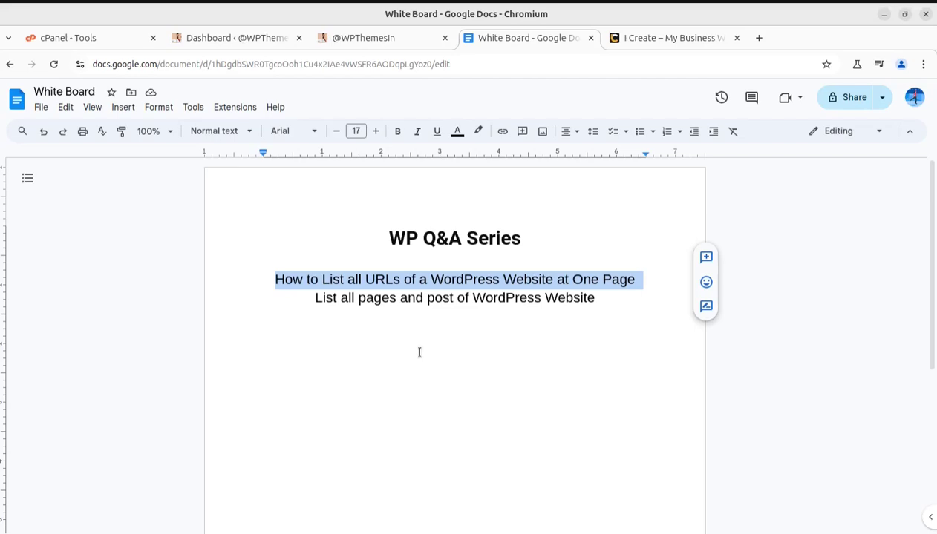
# Highlight the second subtitle line about listing WordPress pages and posts, then deselect it.
pyautogui.click(341, 327)
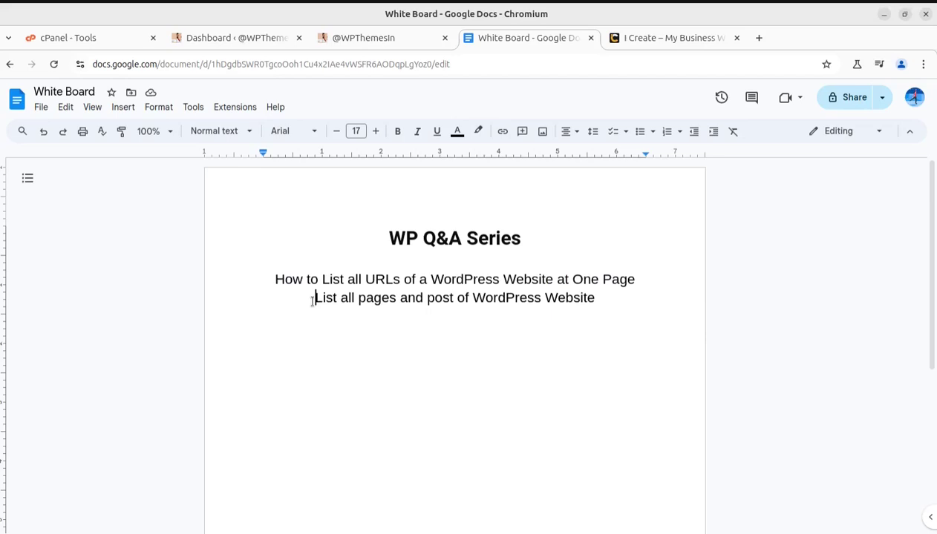
pyautogui.moveTo(315, 297); pyautogui.dragTo(590, 301)
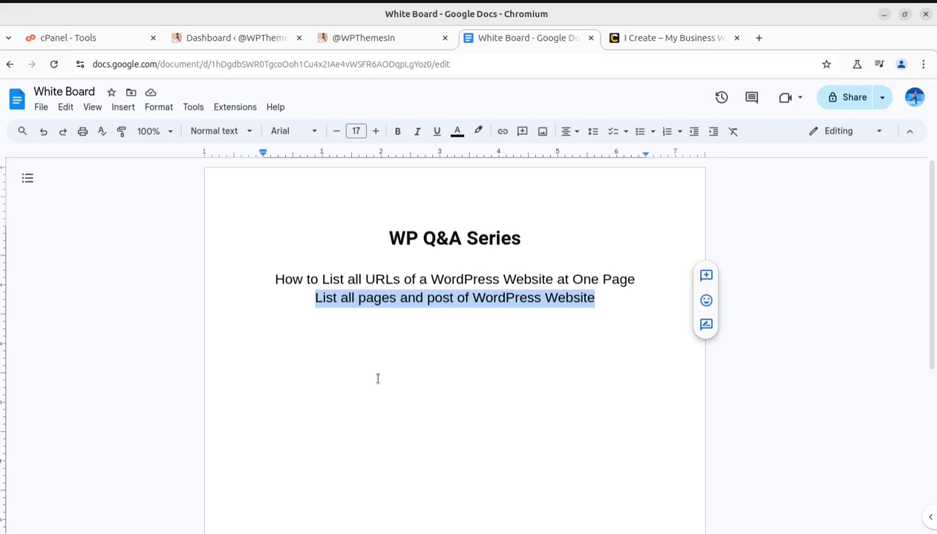
pyautogui.click(379, 337)
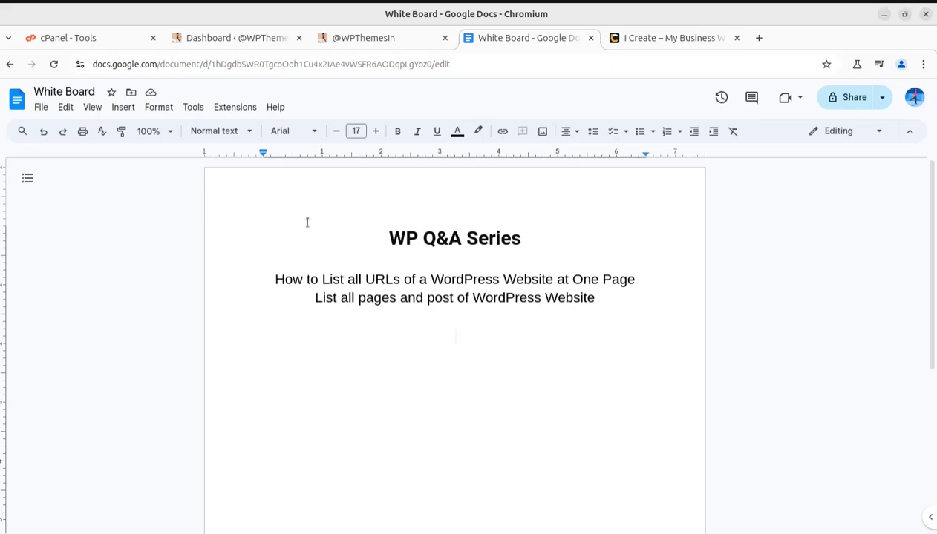
# Browse the live MARLAB homepage, then return to the White Board notes.
pyautogui.click(352, 41)
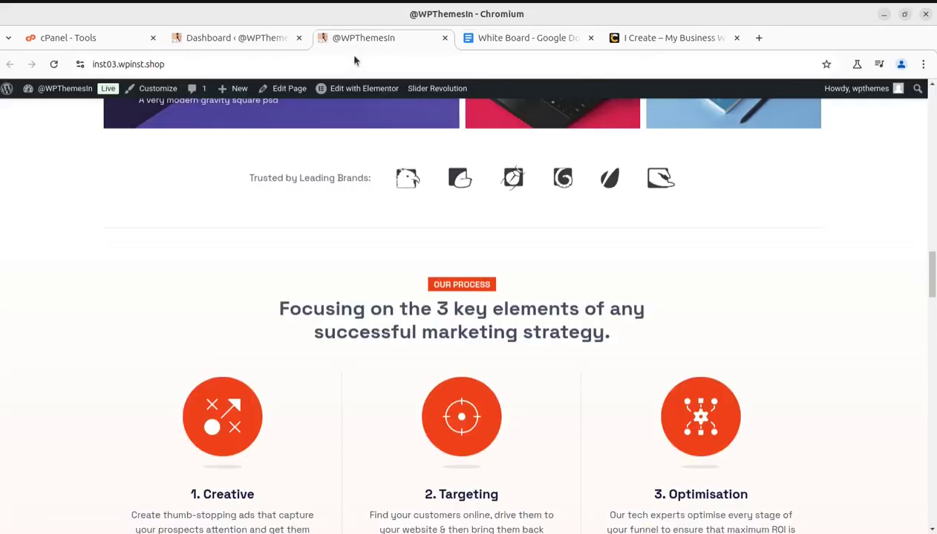
pyautogui.scroll(4, 339, 363)
pyautogui.scroll(4, 340, 363)
pyautogui.scroll(4, 338, 360)
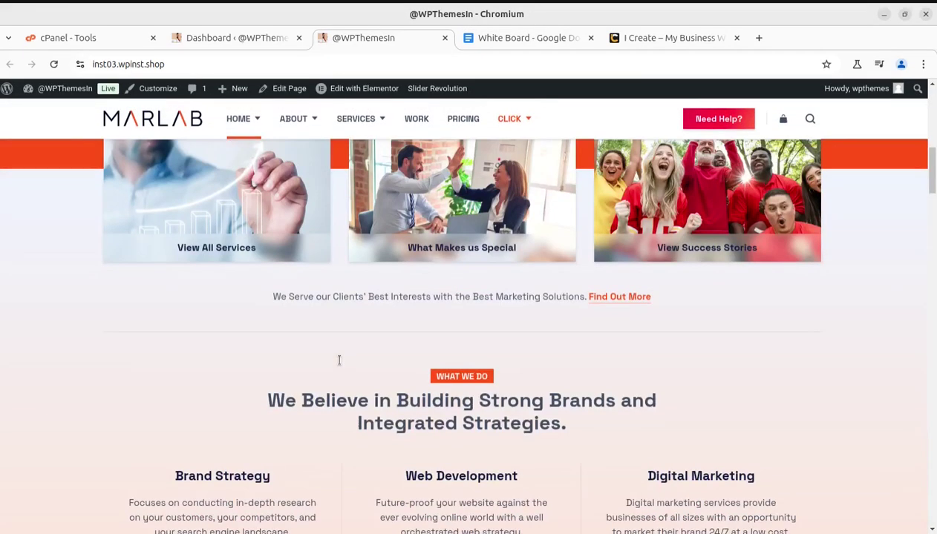
pyautogui.scroll(5, 339, 359)
pyautogui.scroll(3, 339, 364)
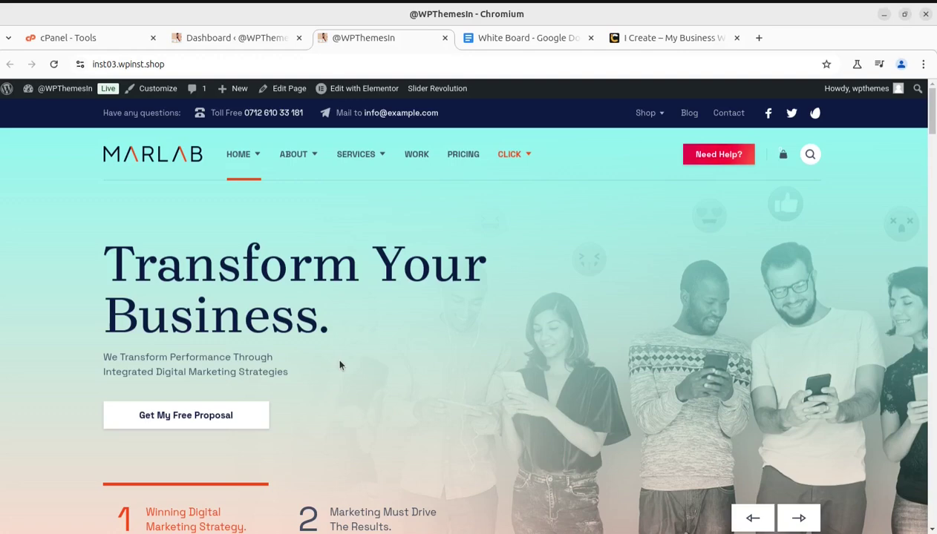
pyautogui.scroll(-2, 356, 302)
pyautogui.scroll(-3, 356, 301)
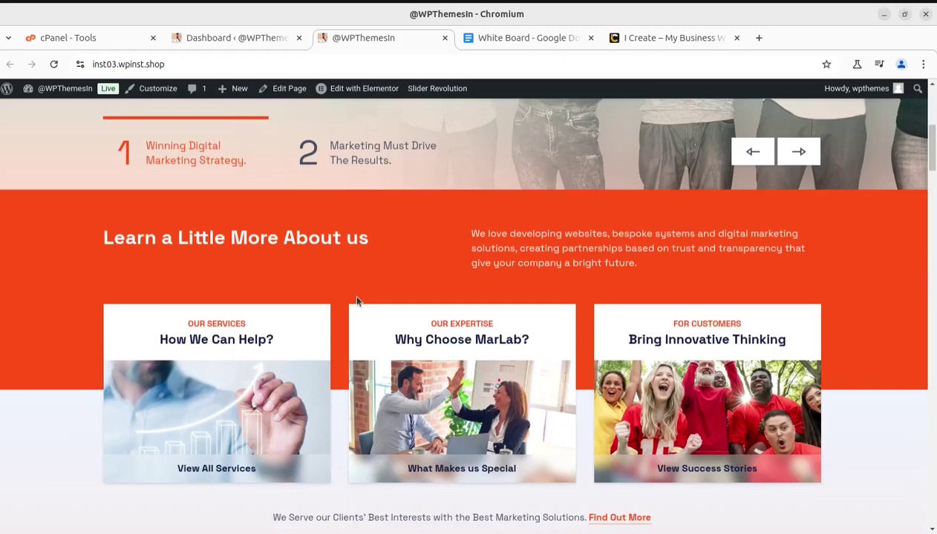
pyautogui.scroll(1, 356, 301)
pyautogui.scroll(4, 357, 301)
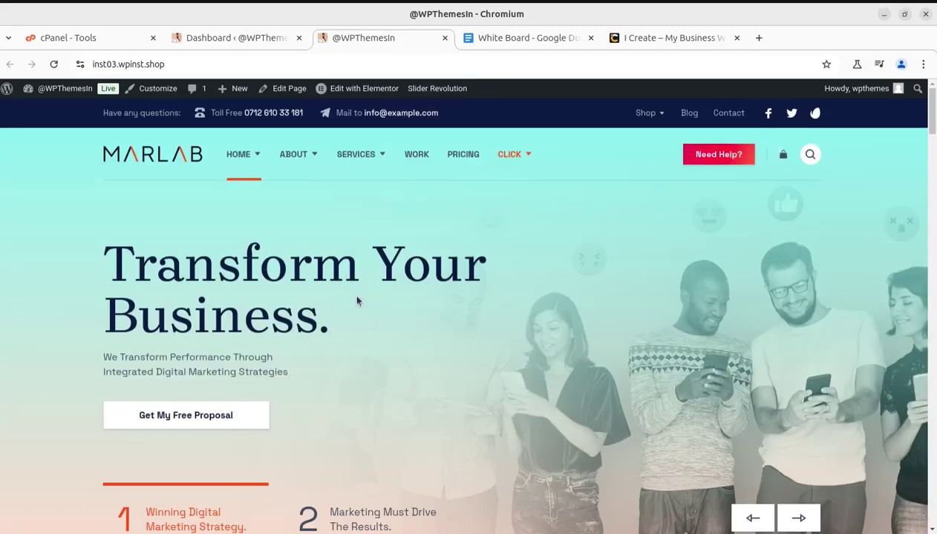
pyautogui.hotkey('ctrl', 'Tab')
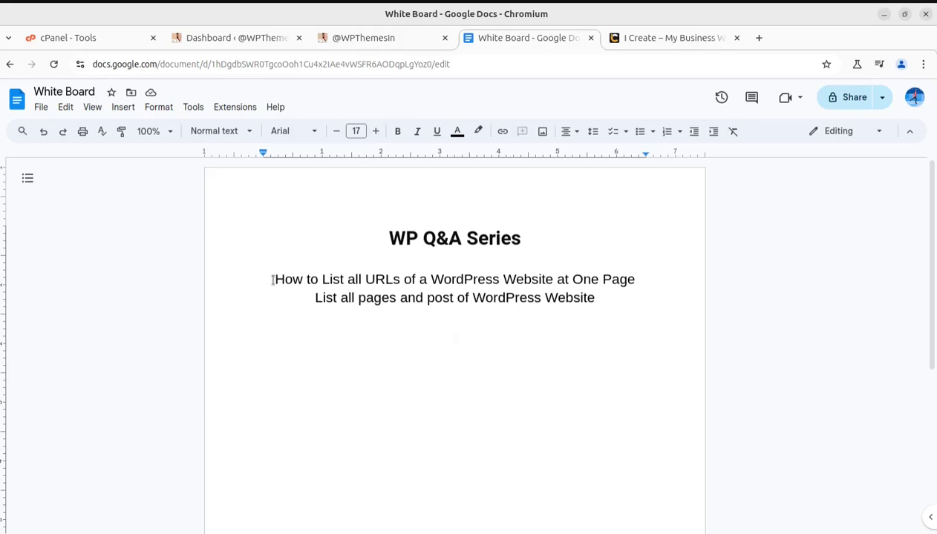
# Highlight the opening words of the first subtitle in the White Board notes.
pyautogui.moveTo(274, 279); pyautogui.dragTo(633, 279)
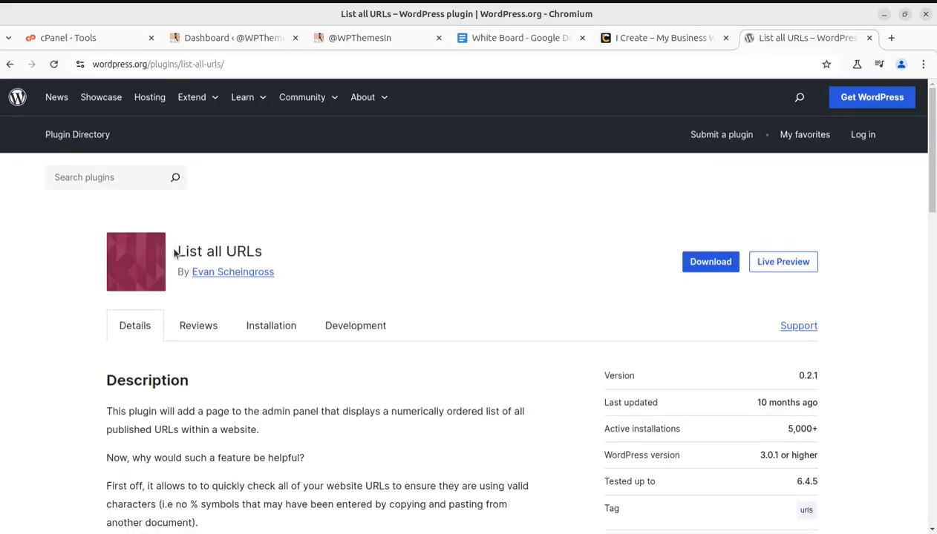
# Highlight the 'List all URLs' title and scroll through its description and screenshots.
pyautogui.moveTo(177, 252); pyautogui.dragTo(277, 258)
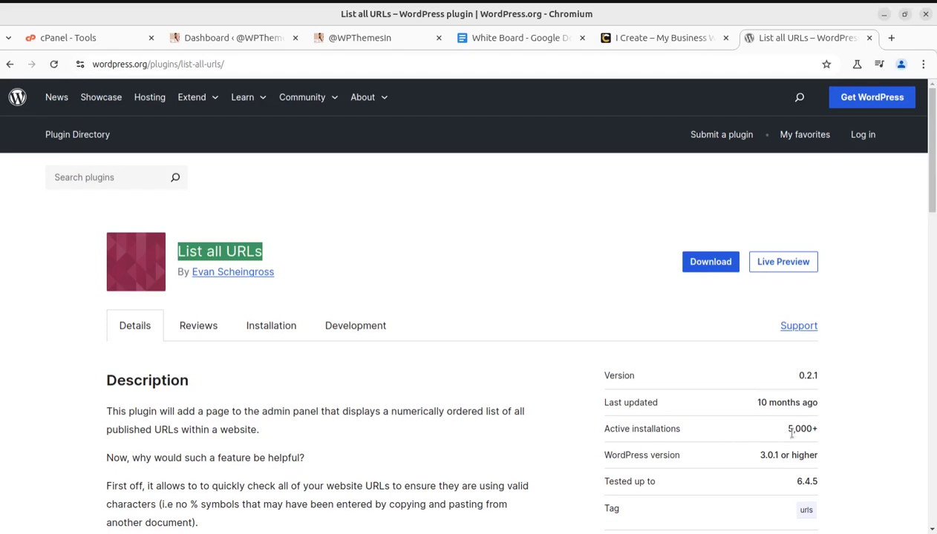
pyautogui.scroll(-3, 575, 439)
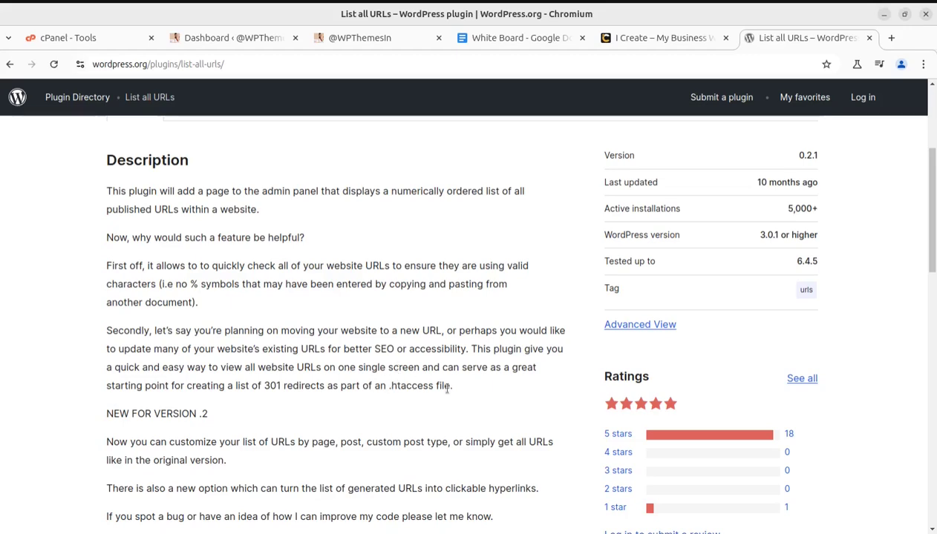
pyautogui.scroll(-2, 430, 390)
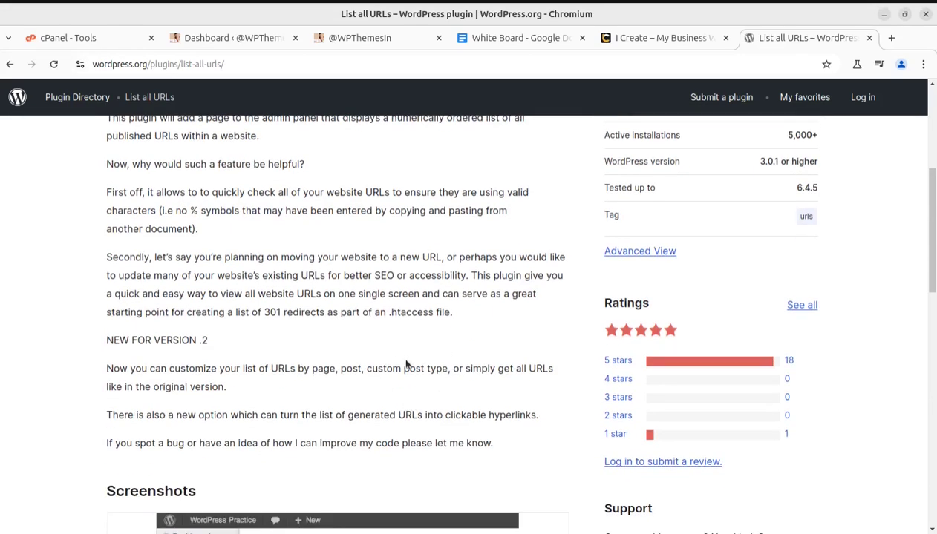
pyautogui.scroll(-3, 439, 396)
pyautogui.scroll(2, 444, 397)
pyautogui.scroll(3, 443, 397)
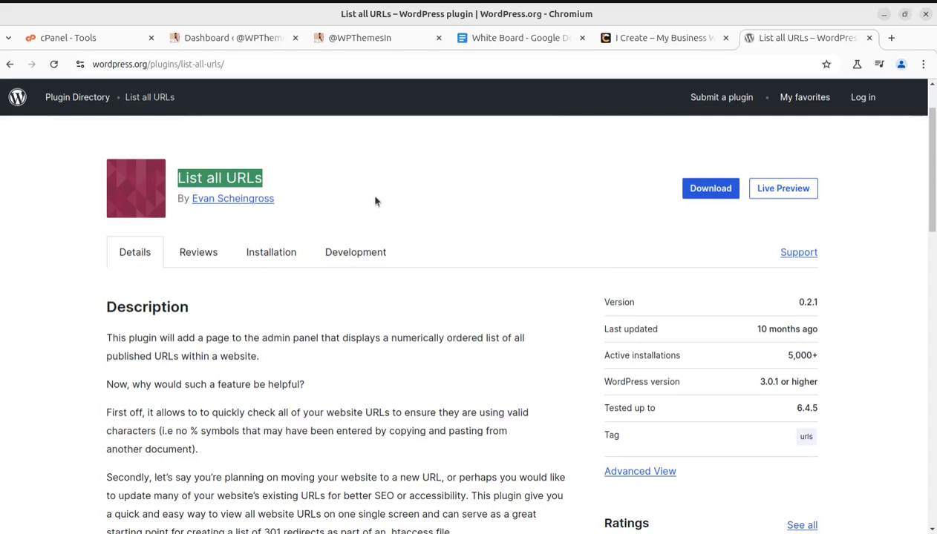
# Scroll through the live MARLAB homepage once more.
pyautogui.click(379, 38)
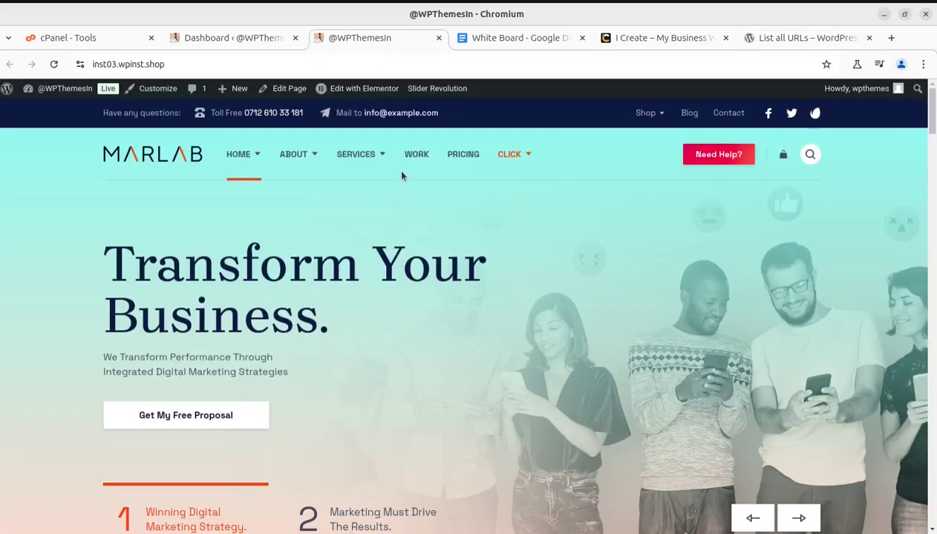
pyautogui.scroll(-1, 401, 176)
pyautogui.scroll(-2, 402, 176)
pyautogui.scroll(3, 402, 176)
pyautogui.scroll(-2, 643, 287)
pyautogui.scroll(-3, 643, 286)
pyautogui.scroll(-3, 643, 286)
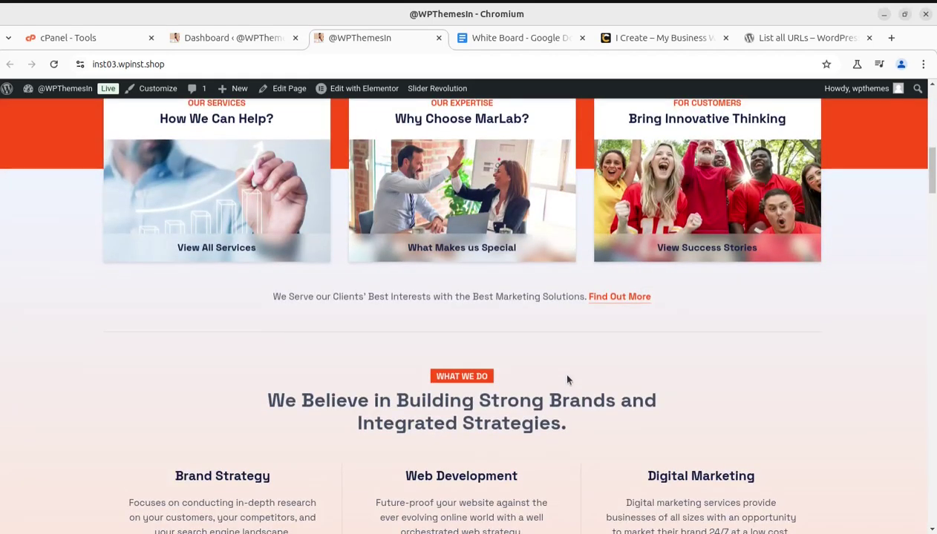
# Switch to the admin Dashboard, glance back at the live site, and return.
pyautogui.click(250, 44)
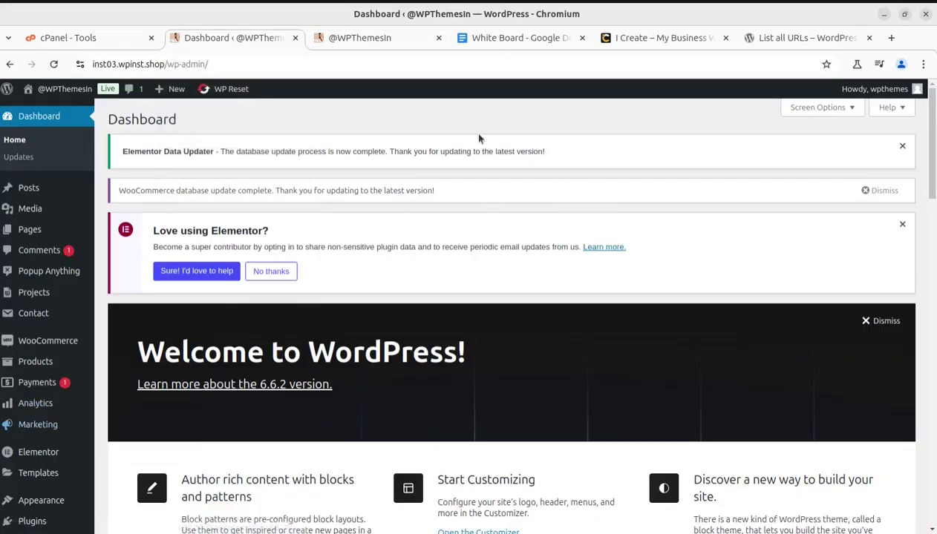
pyautogui.click(646, 42)
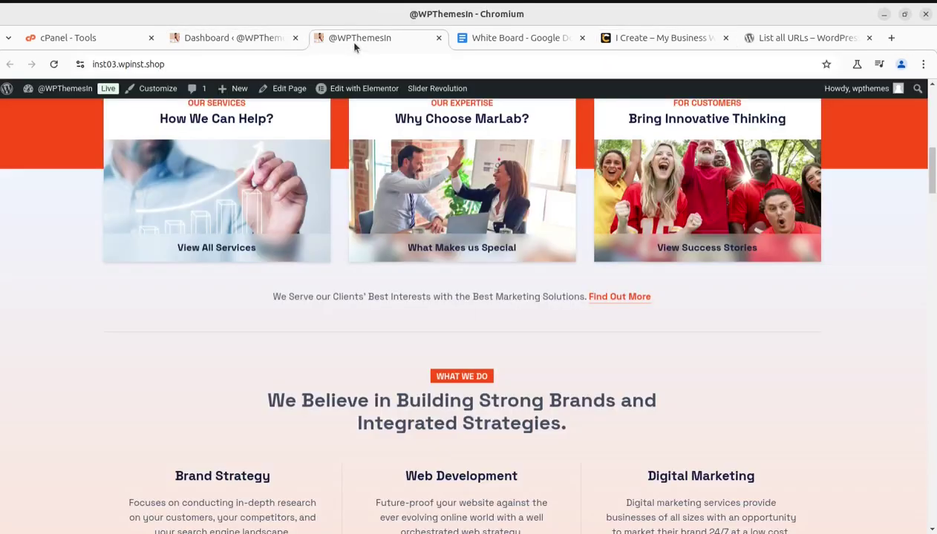
pyautogui.scroll(4, 586, 194)
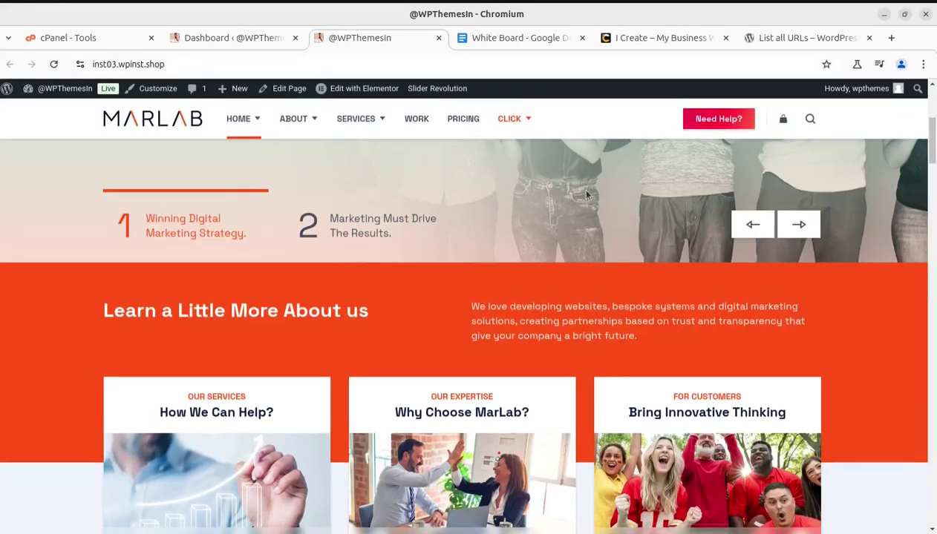
pyautogui.scroll(4, 586, 195)
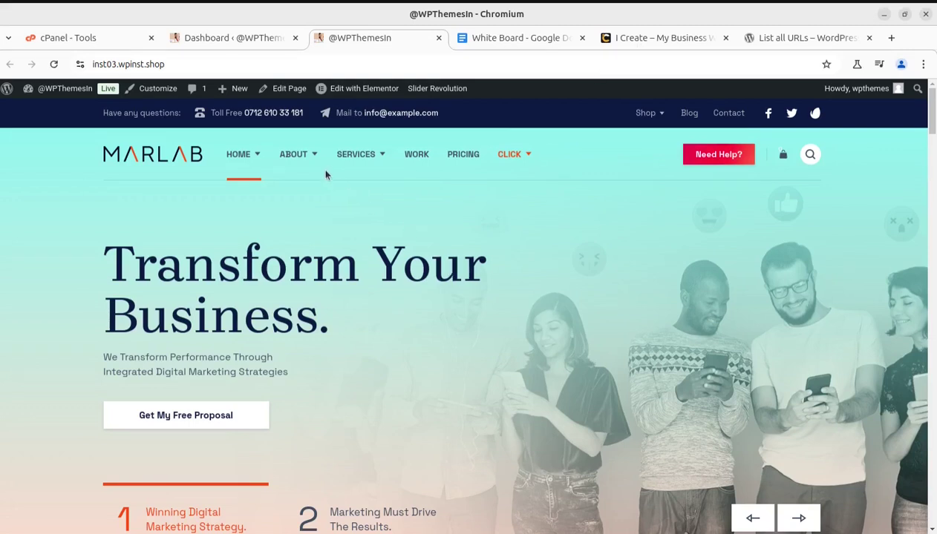
pyautogui.click(208, 41)
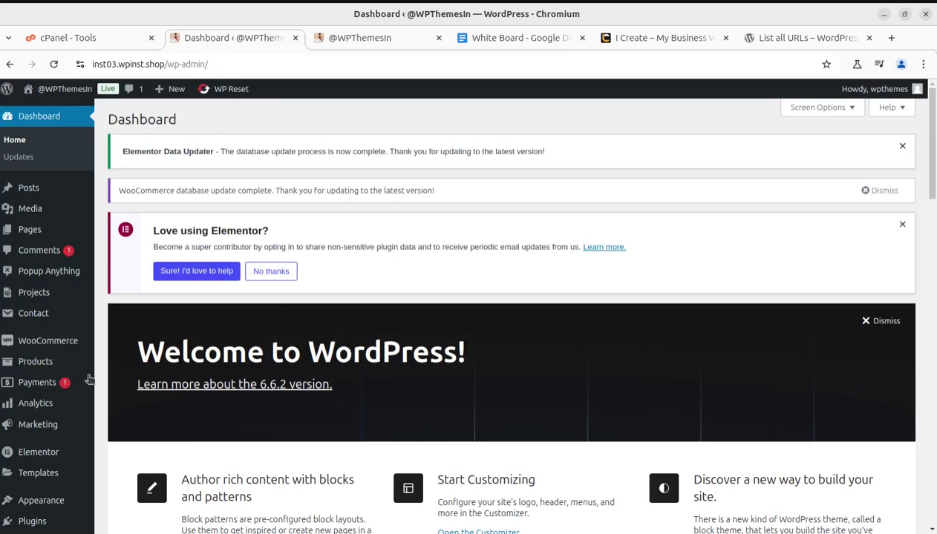
# Search Add Plugins for 'List all URLs' and scroll to Evan Scheingross's plugin card.
pyautogui.scroll(-2, 49, 482)
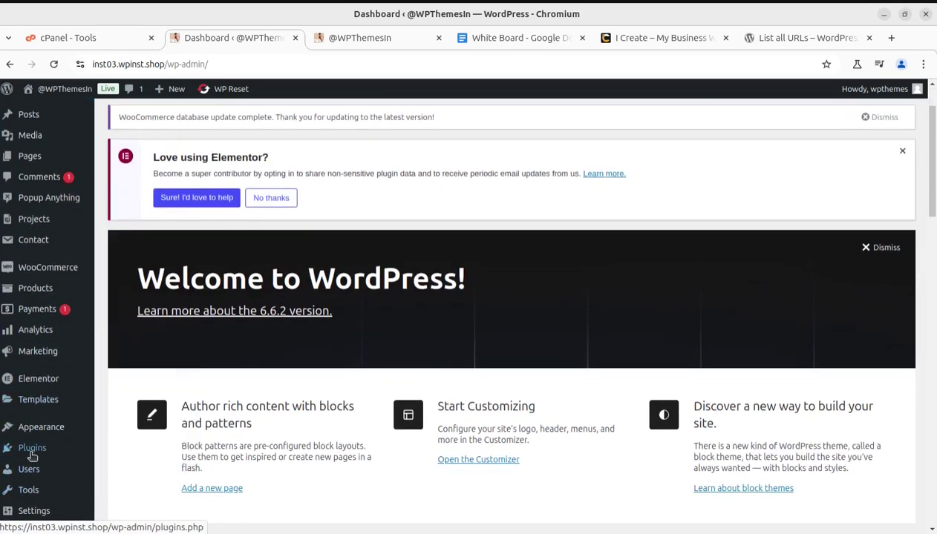
pyautogui.moveTo(32, 448)
pyautogui.click(135, 469)
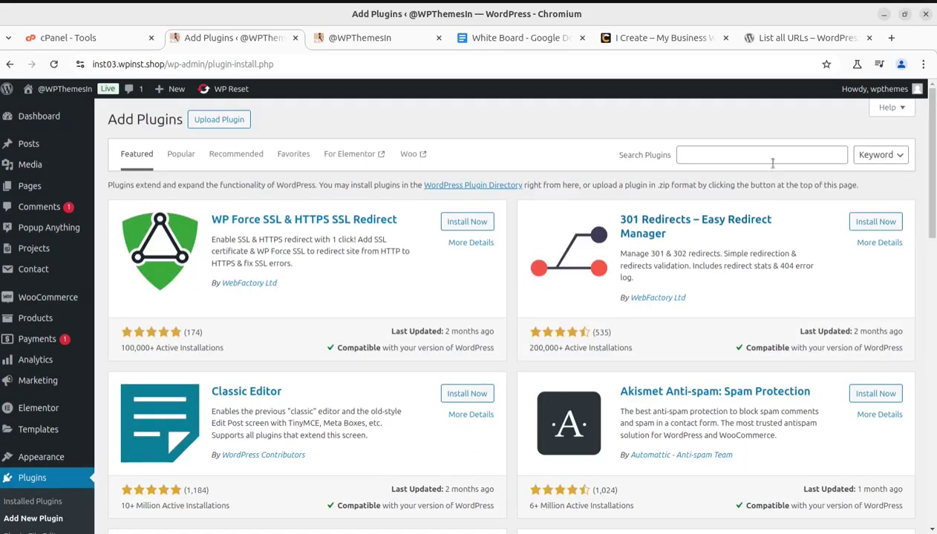
pyautogui.click(752, 156)
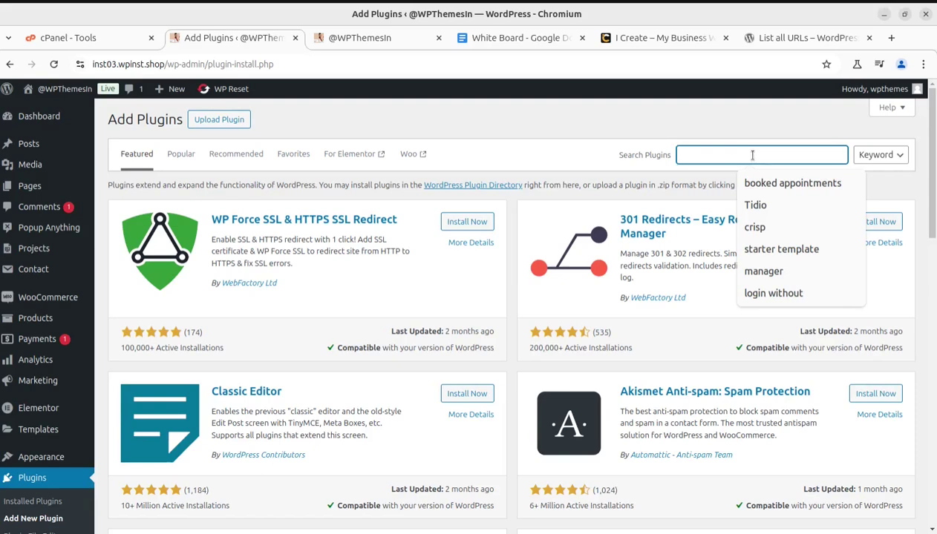
pyautogui.write('List all URLs')
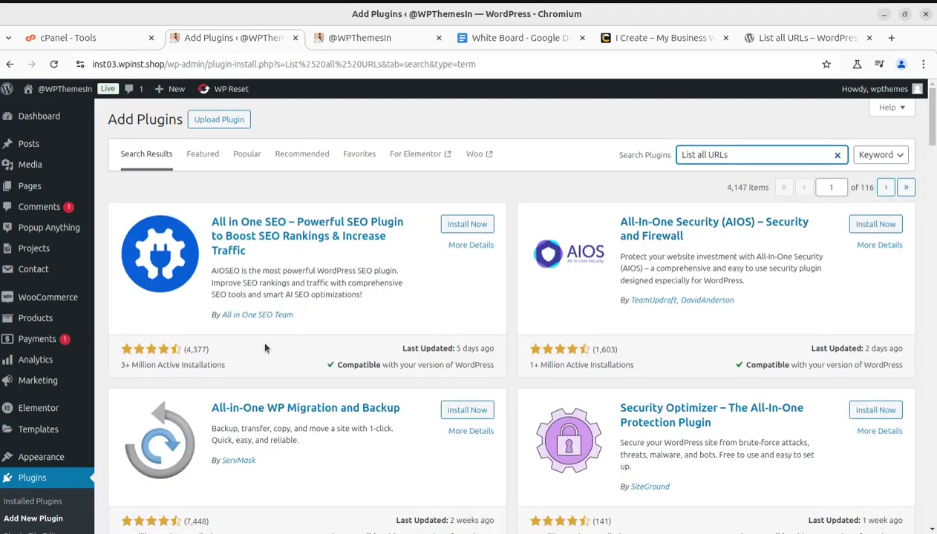
pyautogui.scroll(-3, 470, 355)
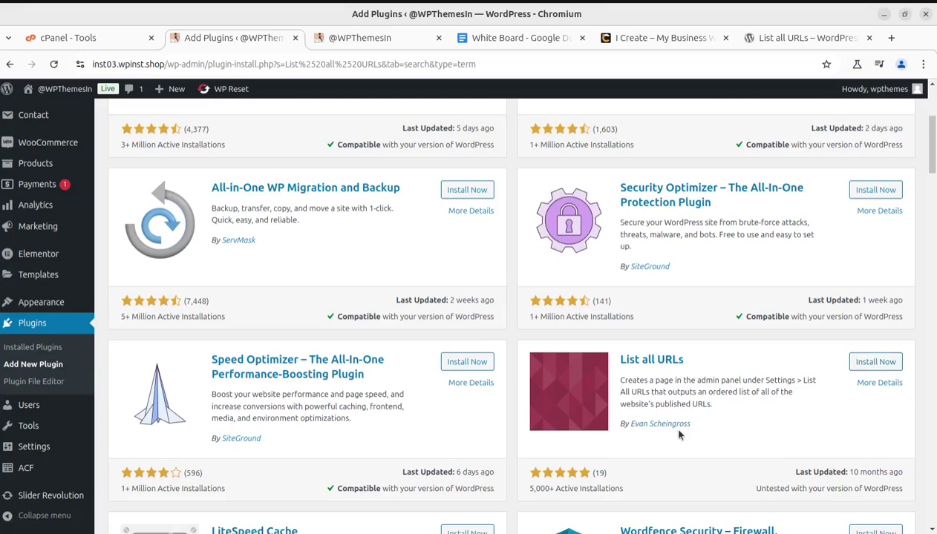
# Check the wordpress.org listing, then install and activate the List all URLs plugin.
pyautogui.click(760, 40)
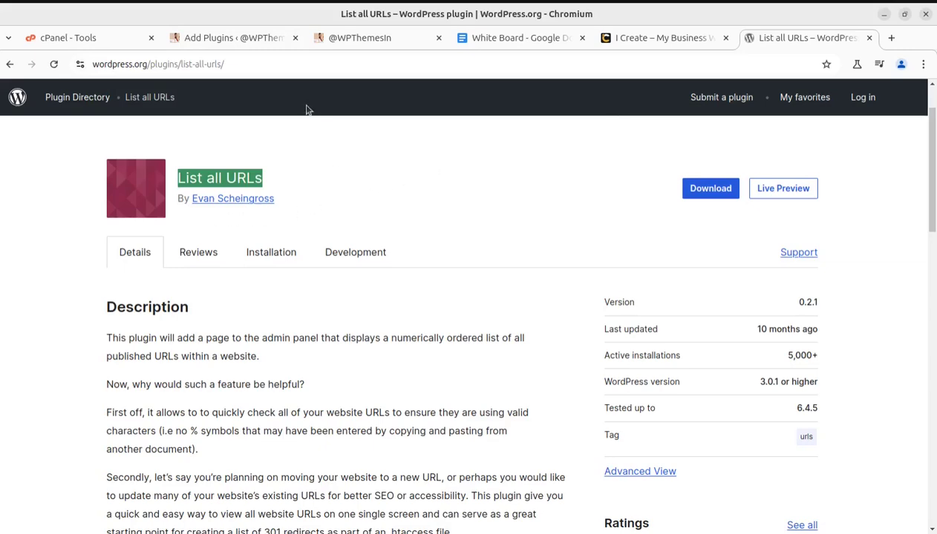
pyautogui.click(278, 37)
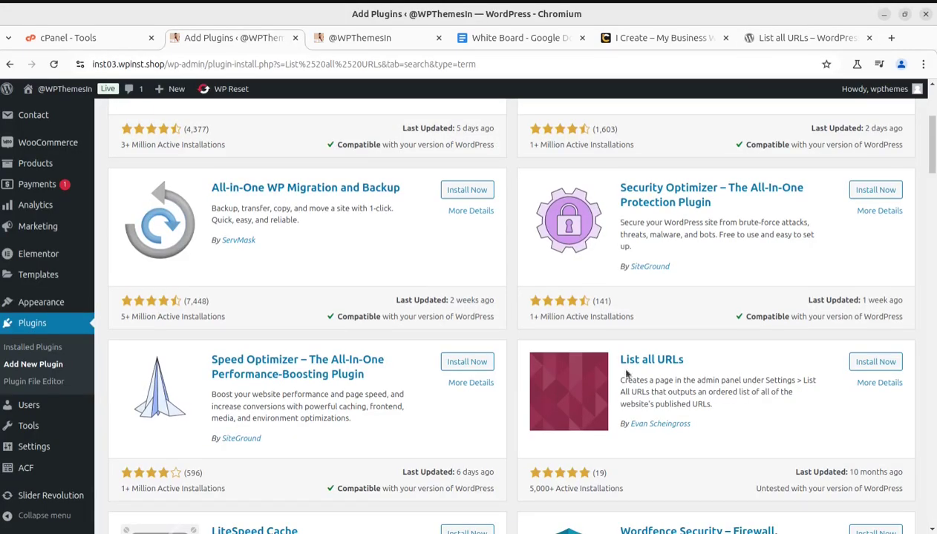
pyautogui.click(869, 362)
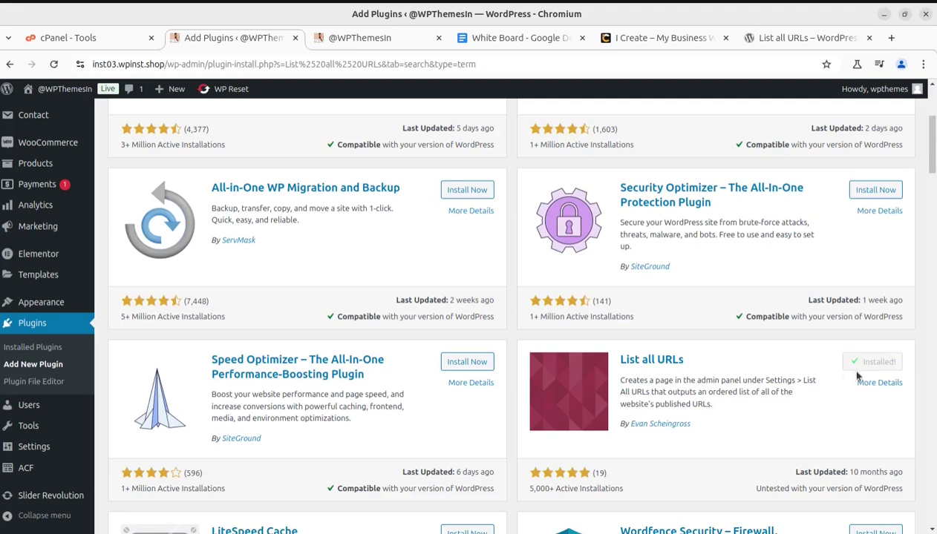
pyautogui.click(880, 361)
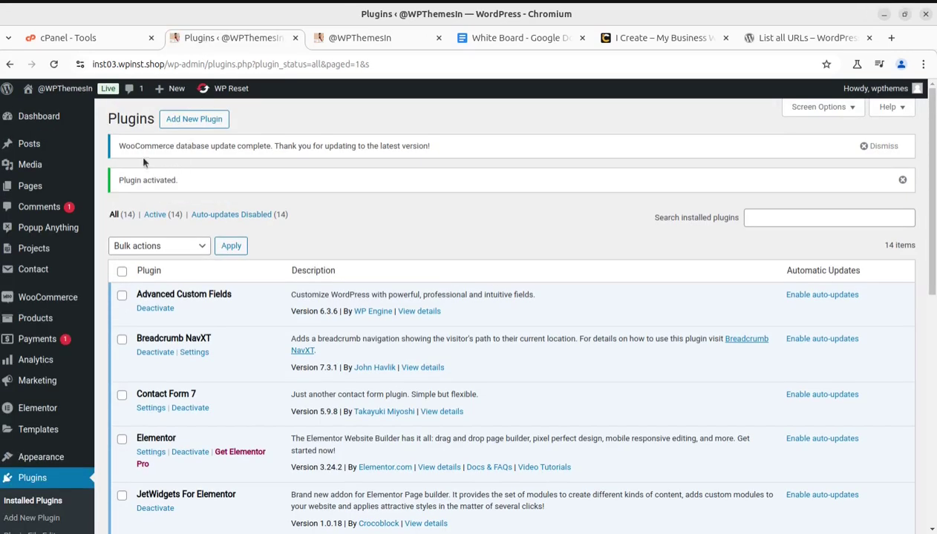
# Dismiss the WooCommerce database update notice and open Settings > List All URLs.
pyautogui.click(878, 147)
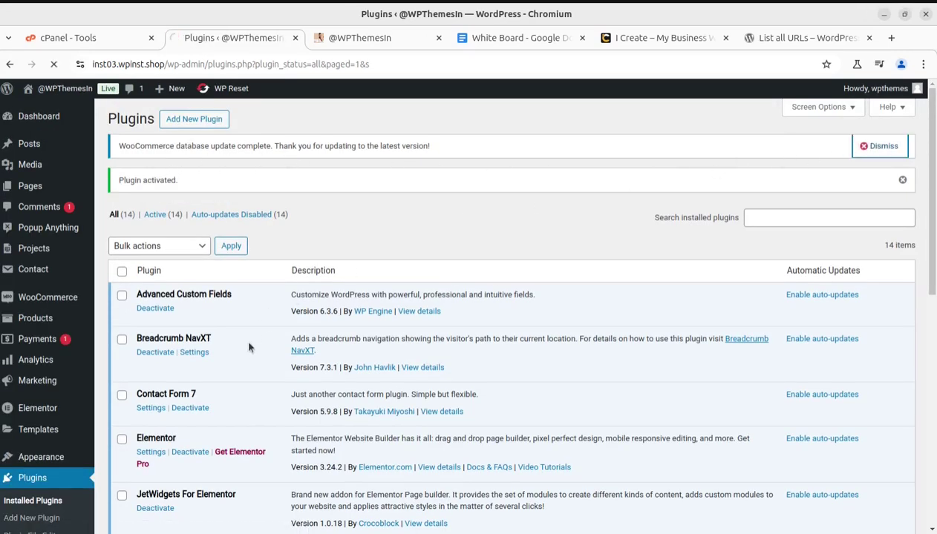
pyautogui.scroll(-4, 123, 442)
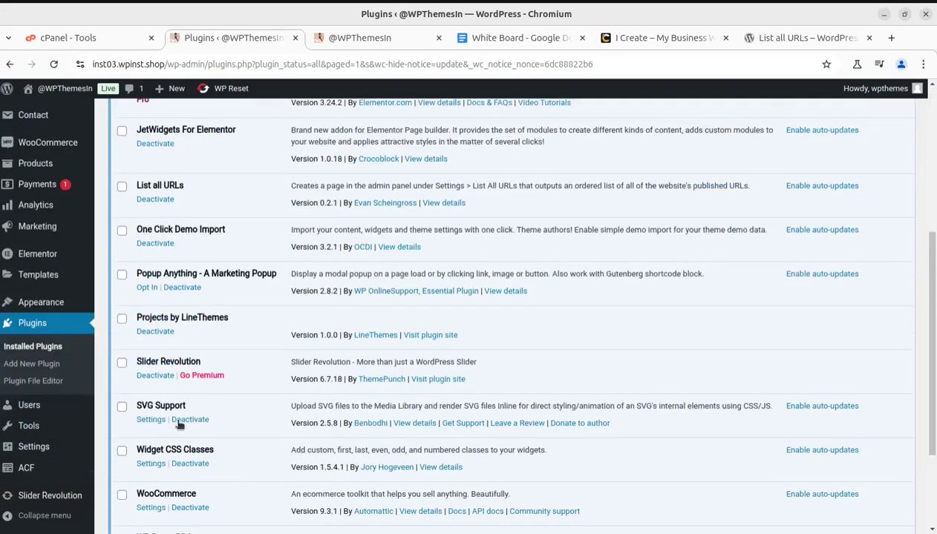
pyautogui.moveTo(34, 446)
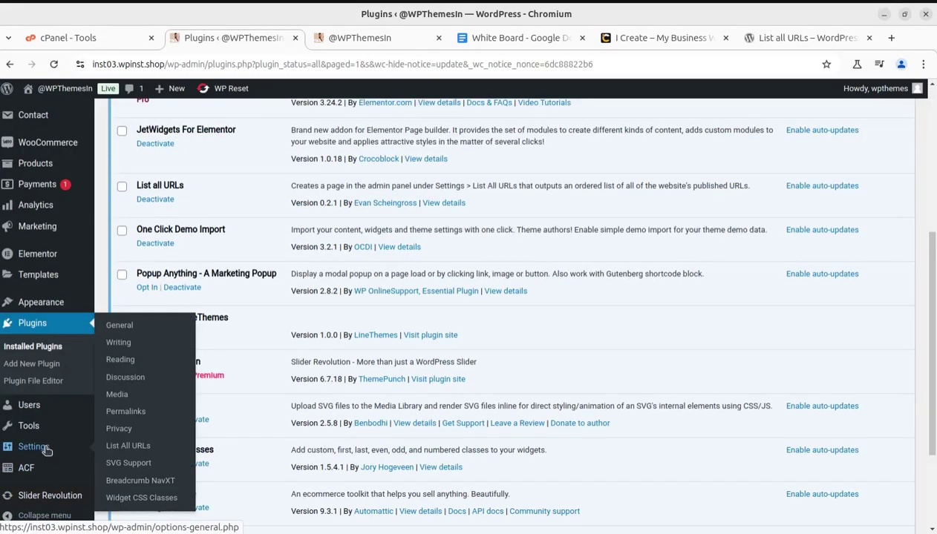
pyautogui.click(121, 448)
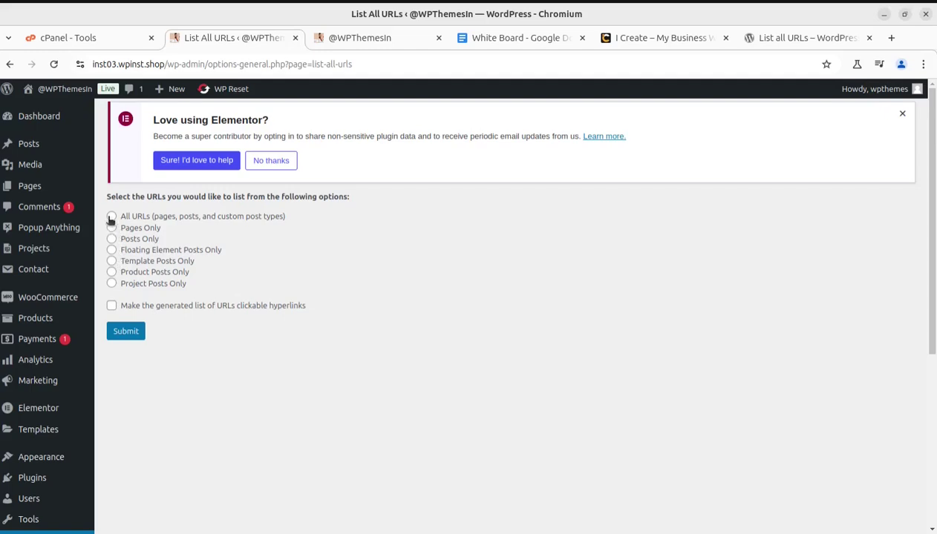
# Choose All URLs with clickable hyperlinks and submit to generate the list.
pyautogui.click(111, 216)
pyautogui.click(113, 305)
pyautogui.click(121, 336)
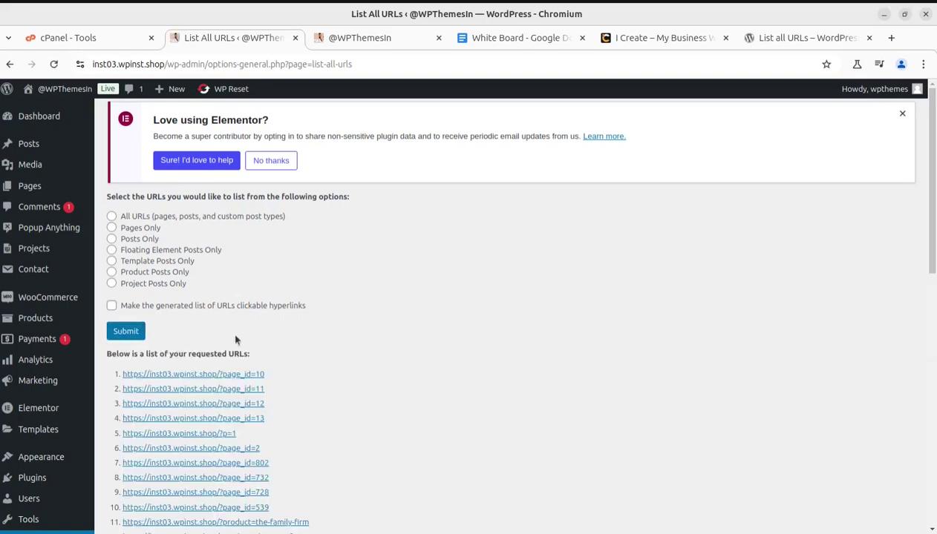
# Scroll through the numbered list of 50 plain ?page_id= and ?p= URLs.
pyautogui.scroll(-3, 420, 391)
pyautogui.scroll(-2, 420, 391)
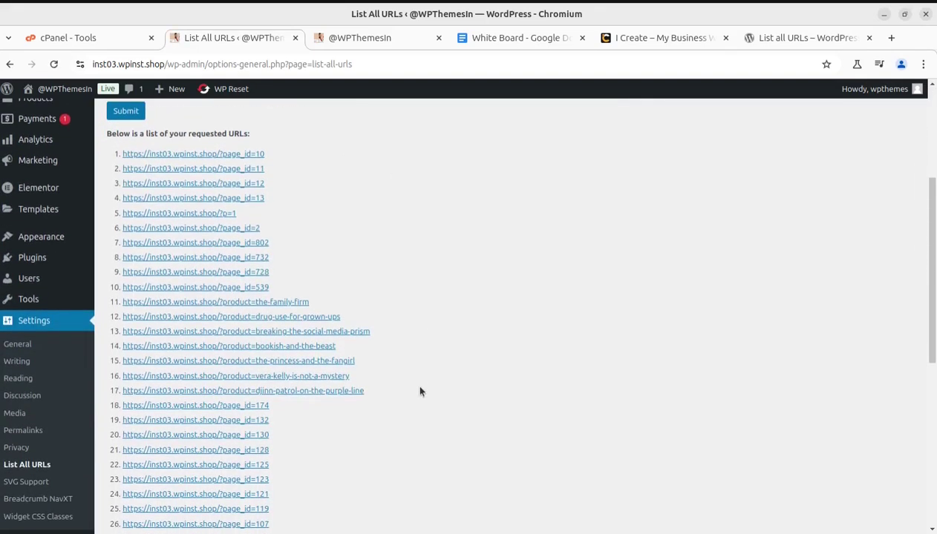
pyautogui.scroll(-2, 333, 358)
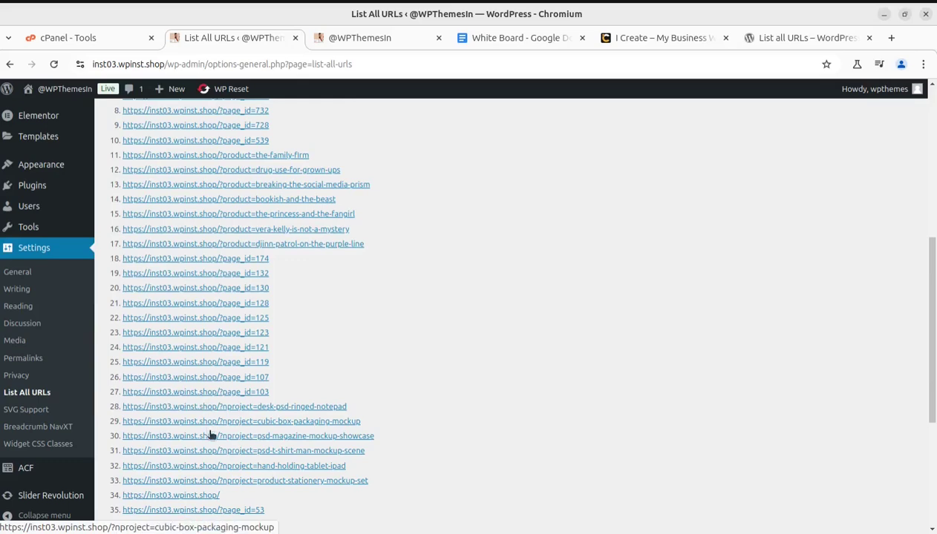
pyautogui.scroll(-4, 218, 388)
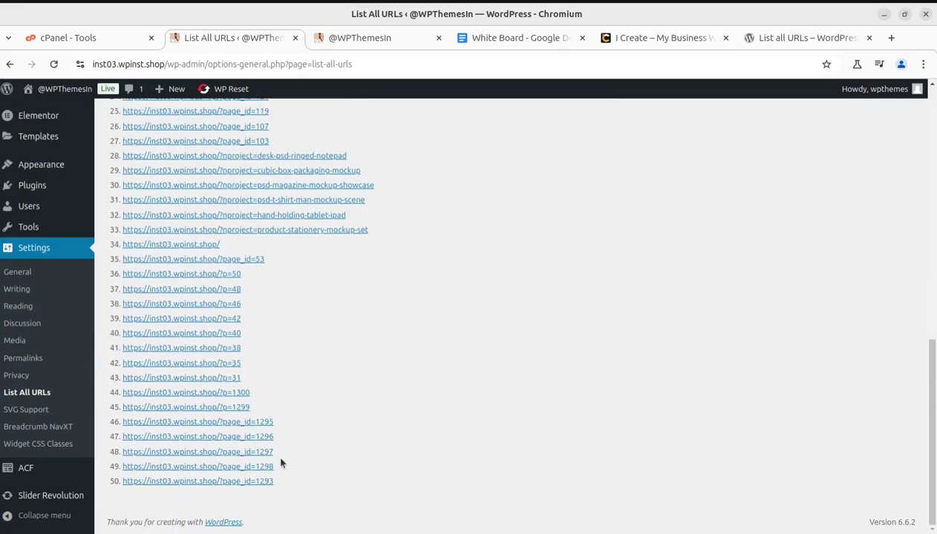
pyautogui.scroll(5, 355, 464)
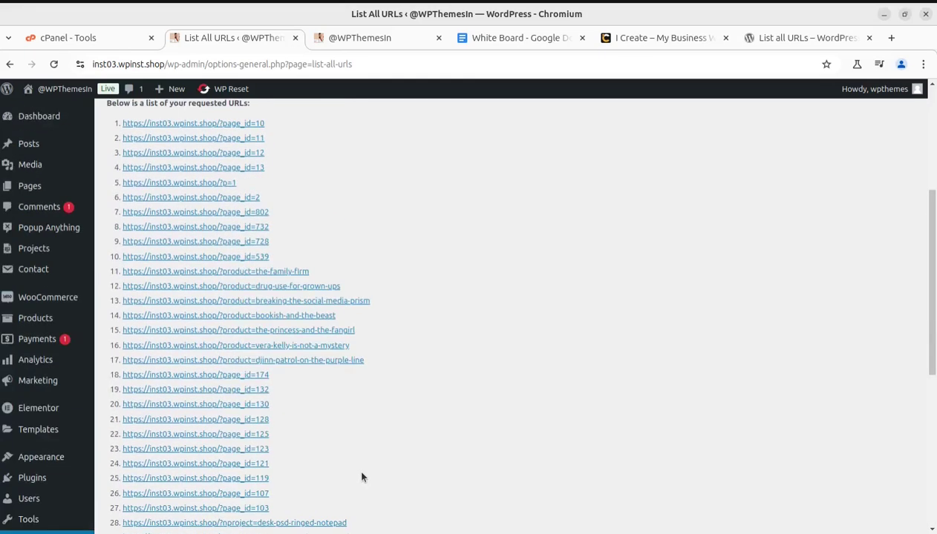
pyautogui.scroll(-1, 356, 464)
pyautogui.scroll(4, 178, 306)
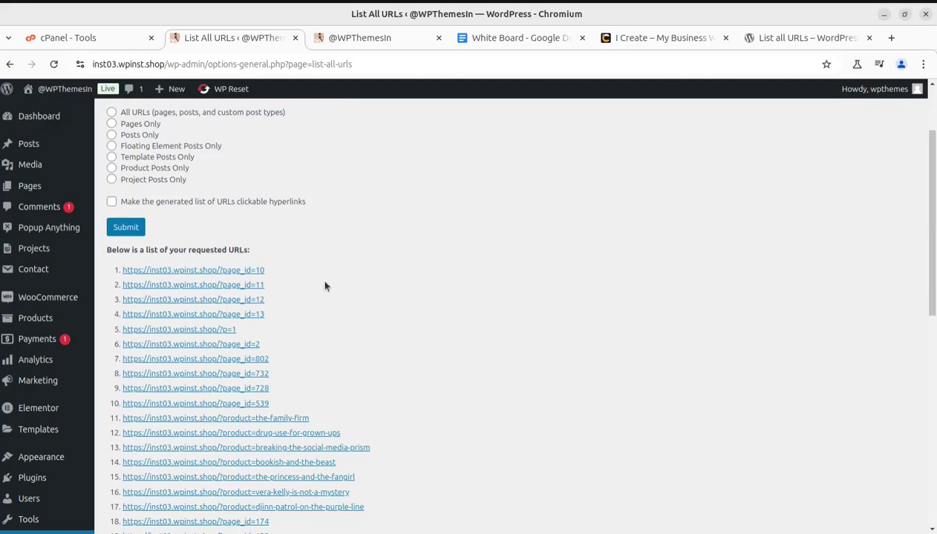
pyautogui.scroll(-2, 304, 297)
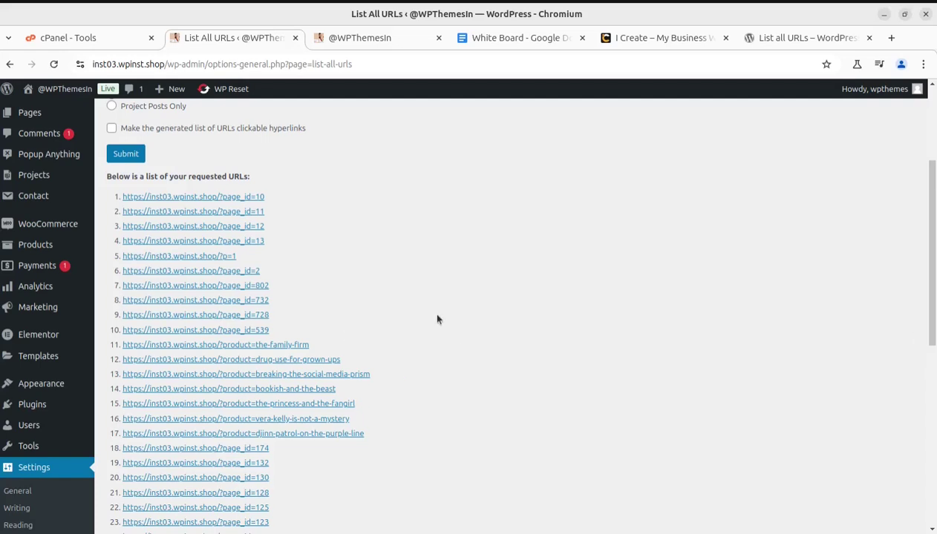
pyautogui.scroll(-2, 289, 322)
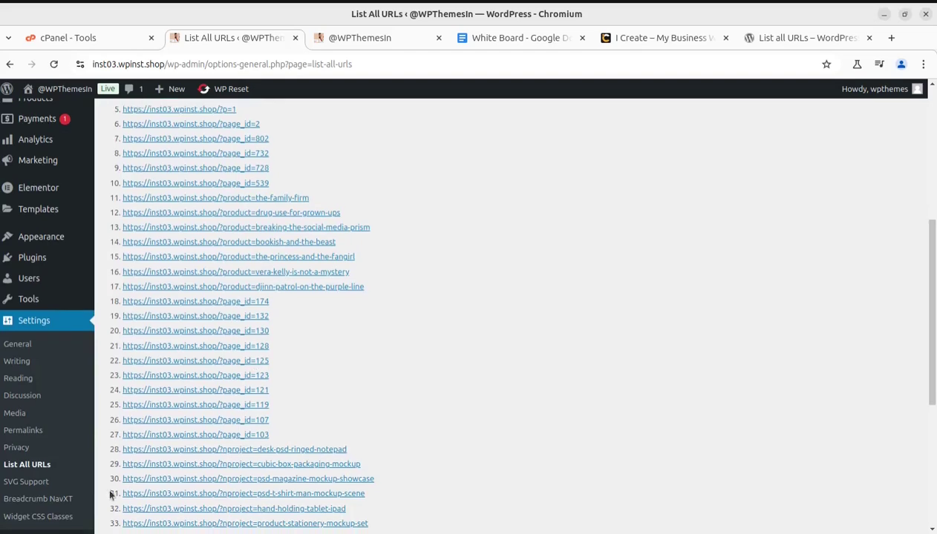
# Set the permalink structure to Post name and save the changes.
pyautogui.click(21, 436)
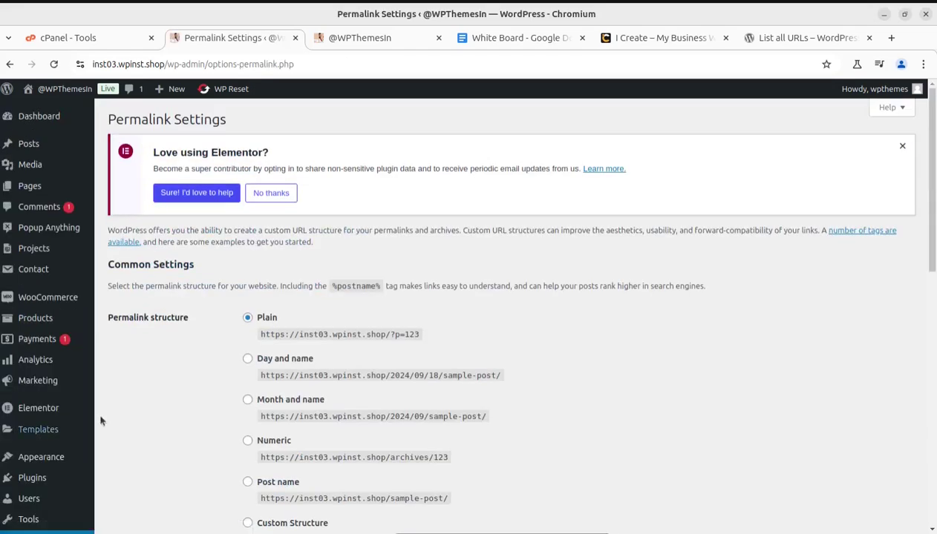
pyautogui.scroll(-4, 271, 335)
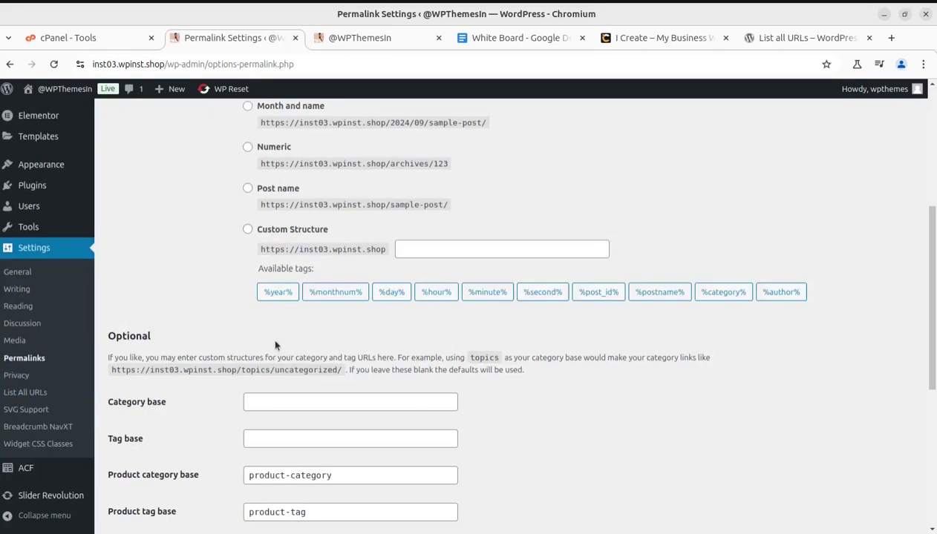
pyautogui.scroll(1, 270, 336)
pyautogui.click(247, 263)
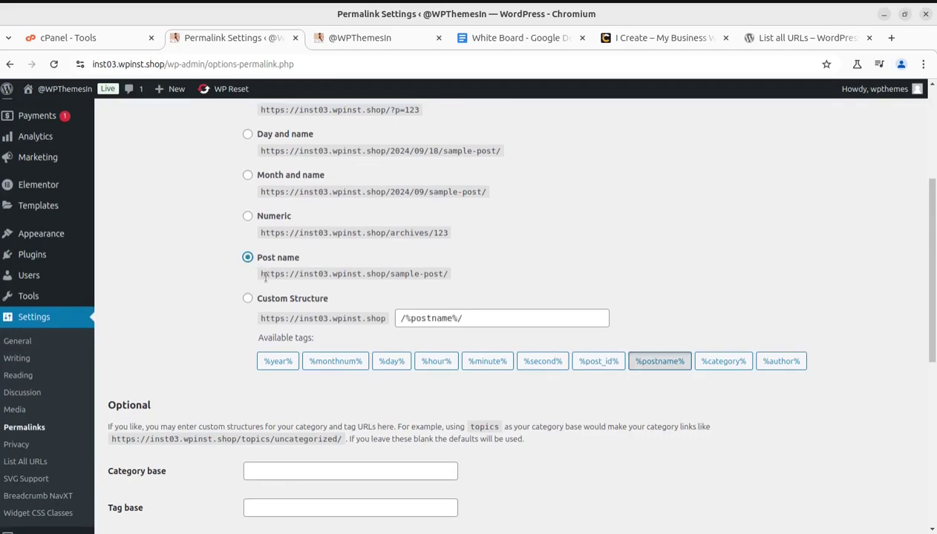
pyautogui.scroll(-1, 266, 289)
pyautogui.scroll(-4, 268, 301)
pyautogui.click(165, 468)
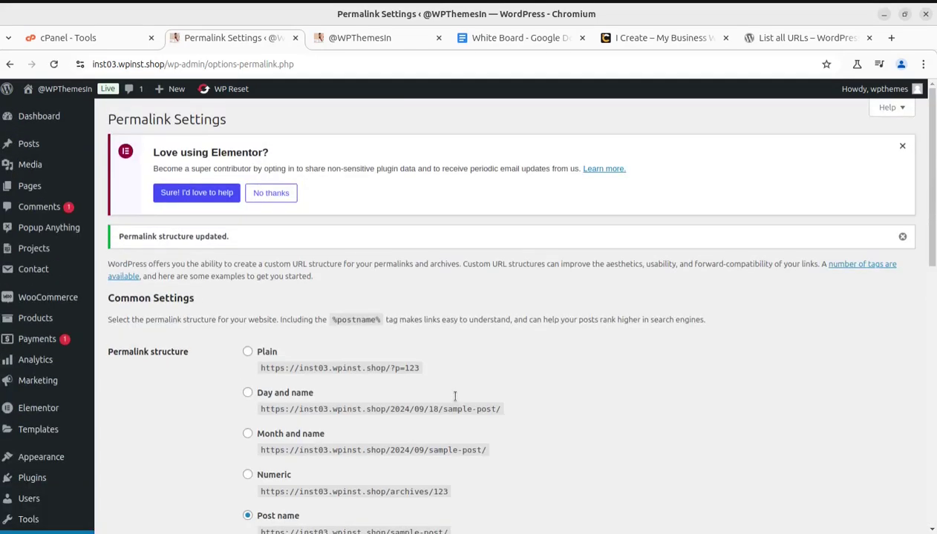
# Return to the List All URLs options page under Settings.
pyautogui.scroll(-2, 448, 391)
pyautogui.scroll(-1, 356, 348)
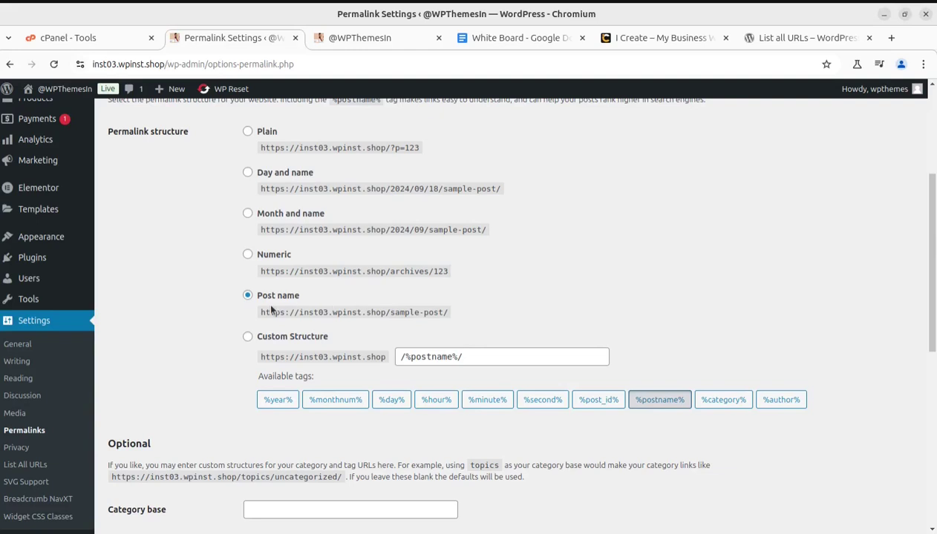
pyautogui.scroll(-2, 273, 307)
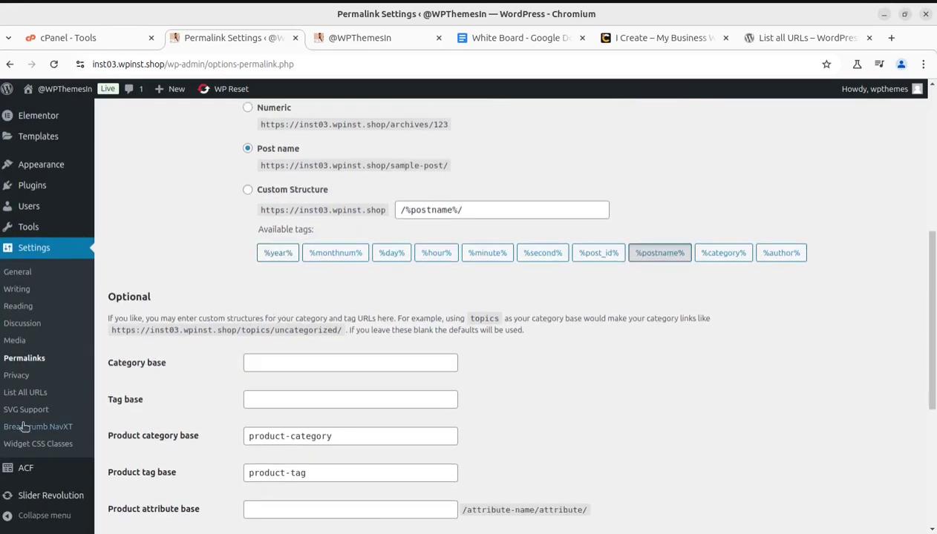
pyautogui.click(17, 395)
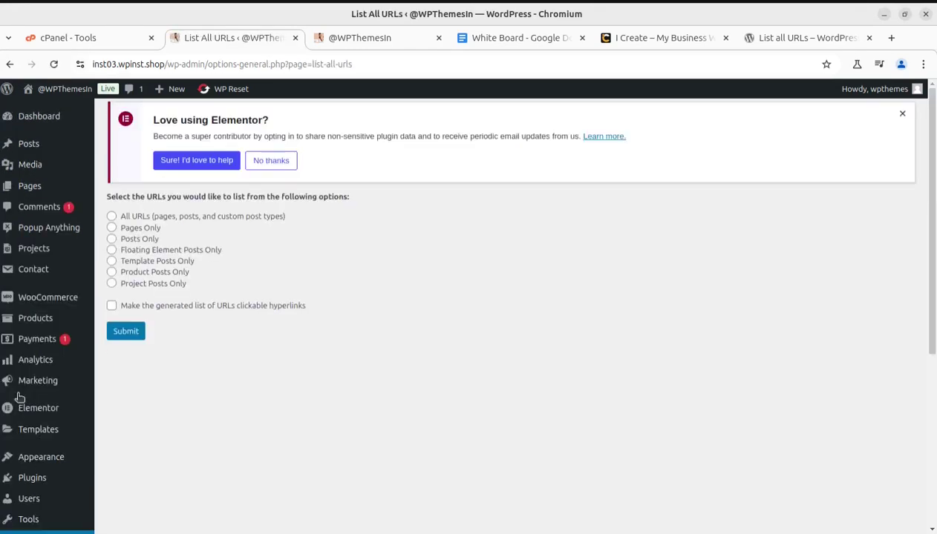
# Generate a clickable post-name URL list of pages, posts and custom types.
pyautogui.click(112, 216)
pyautogui.click(111, 305)
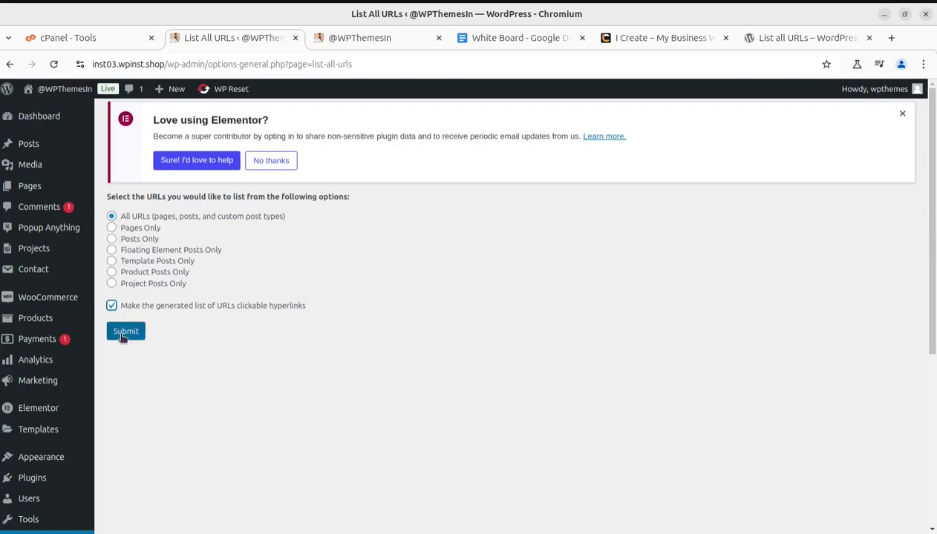
pyautogui.click(124, 332)
pyautogui.scroll(-5, 309, 390)
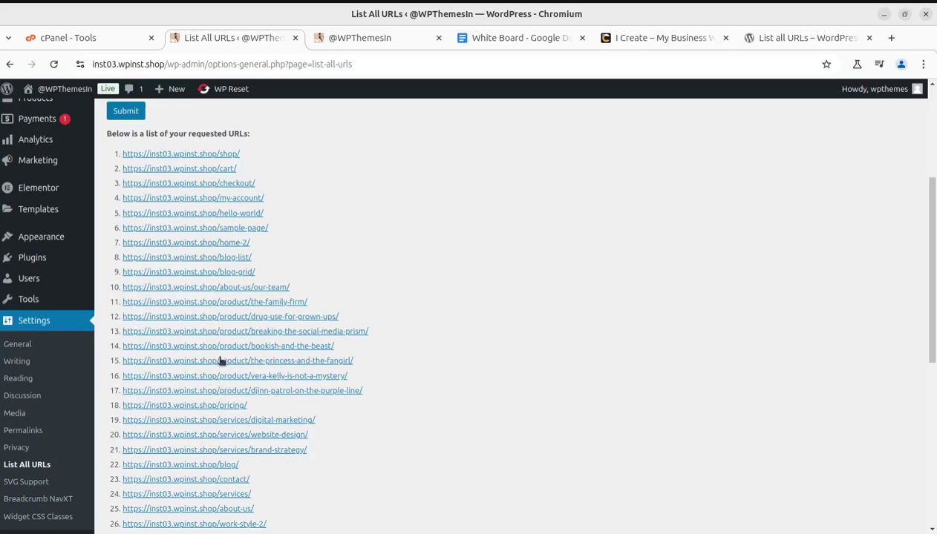
# Open the breaking-the-social-media-prism product link, then return to the options at the top.
pyautogui.click(216, 333)
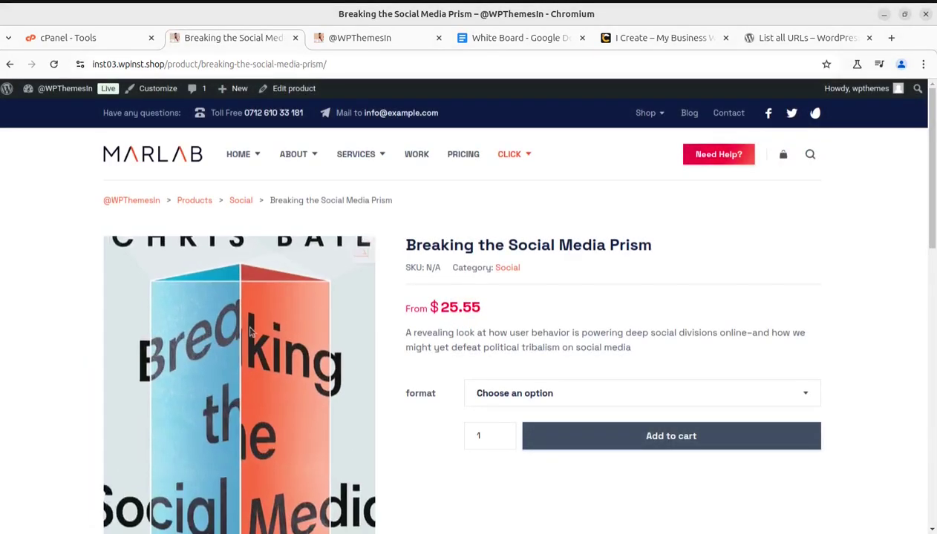
pyautogui.click(10, 65)
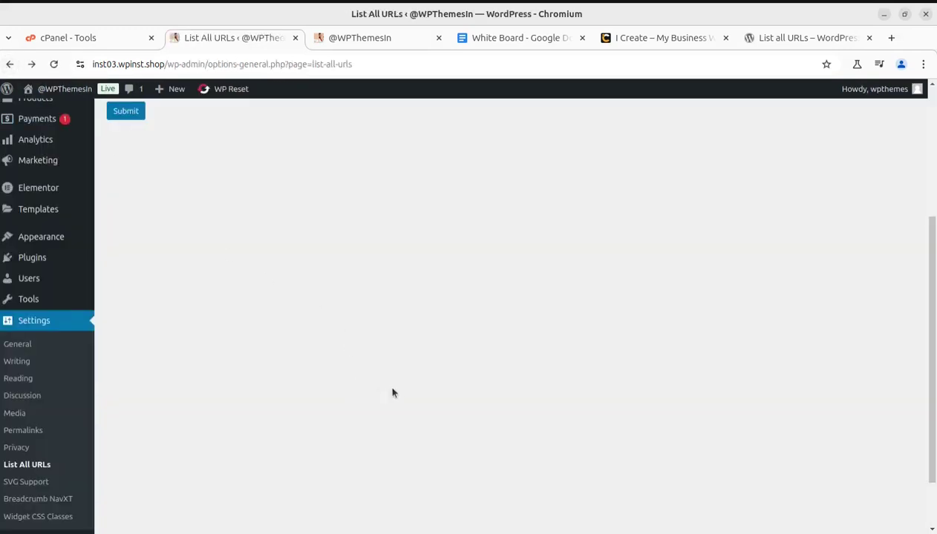
pyautogui.scroll(3, 262, 304)
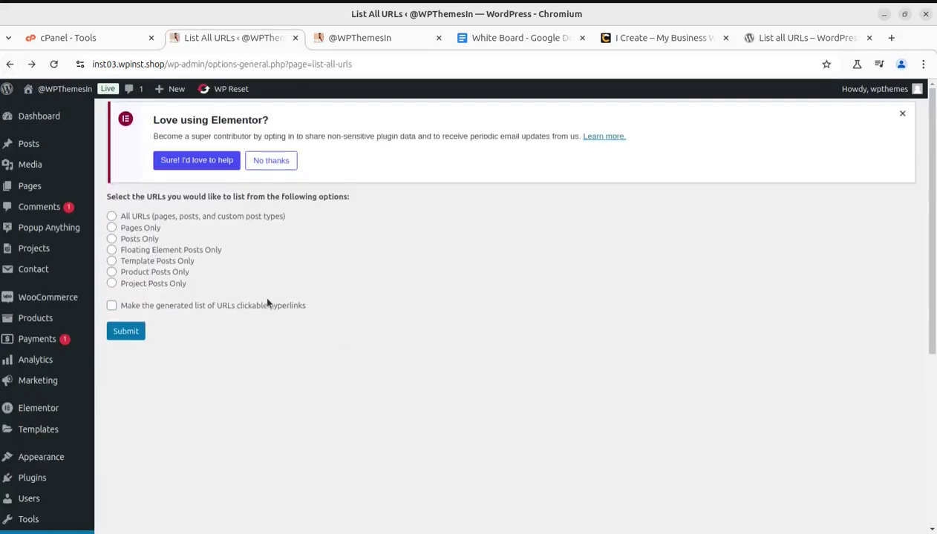
# Generate a clickable hyperlink list of all site URLs.
pyautogui.click(111, 217)
pyautogui.click(111, 306)
pyautogui.click(126, 334)
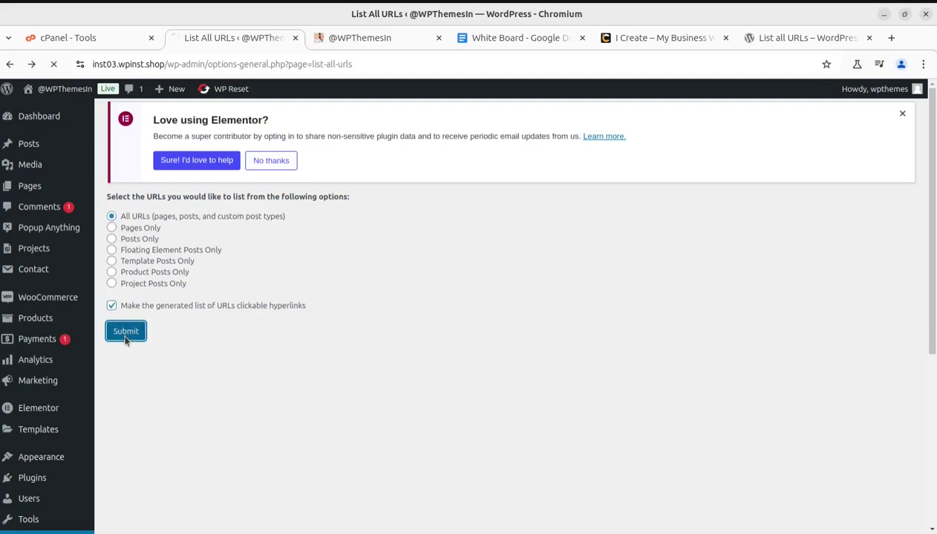
pyautogui.scroll(-2, 227, 297)
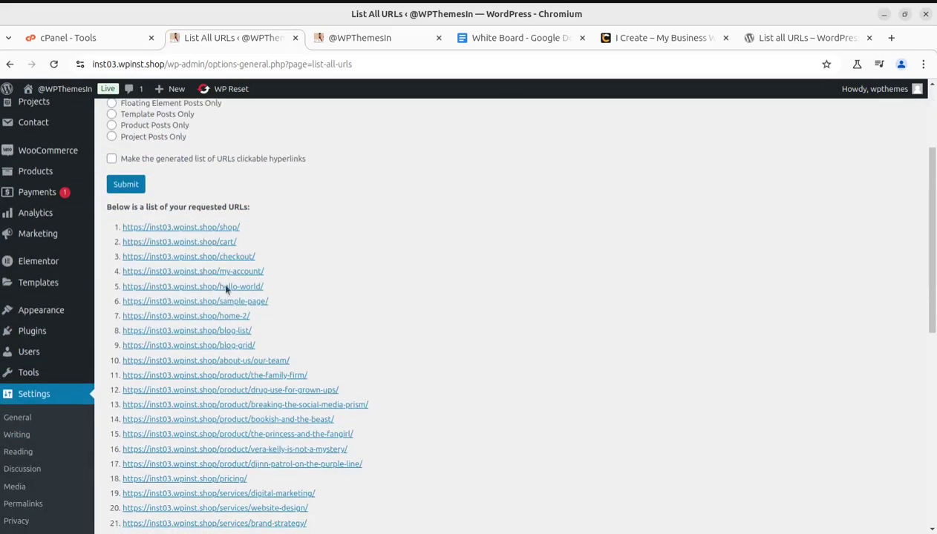
# Review the 50 generated URLs, including services, blog, contact and project links.
pyautogui.scroll(-2, 292, 274)
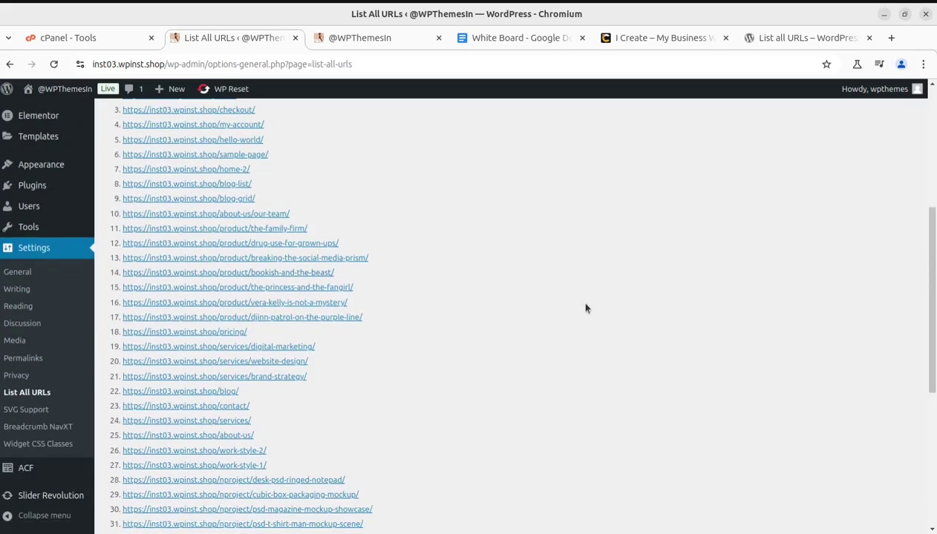
pyautogui.scroll(-2, 586, 308)
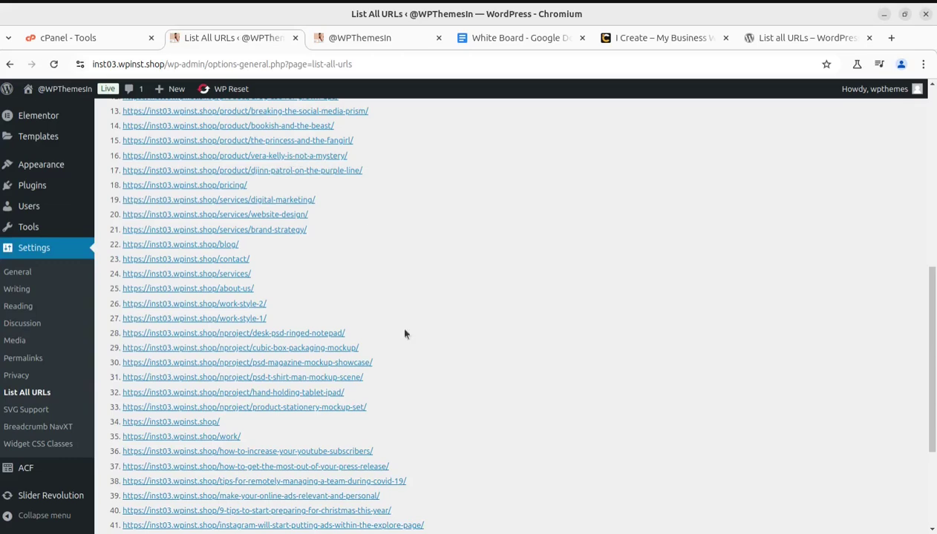
pyautogui.scroll(-2, 408, 317)
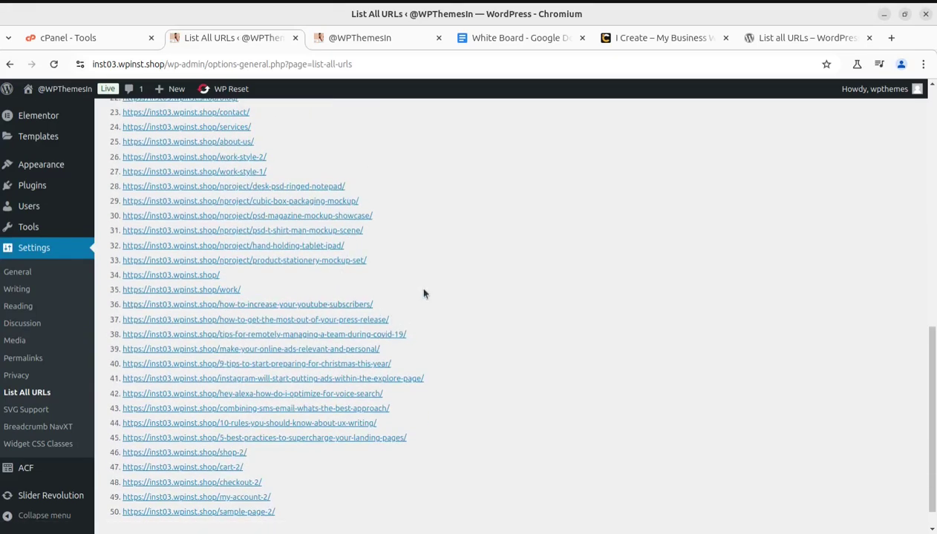
pyautogui.scroll(-1, 454, 345)
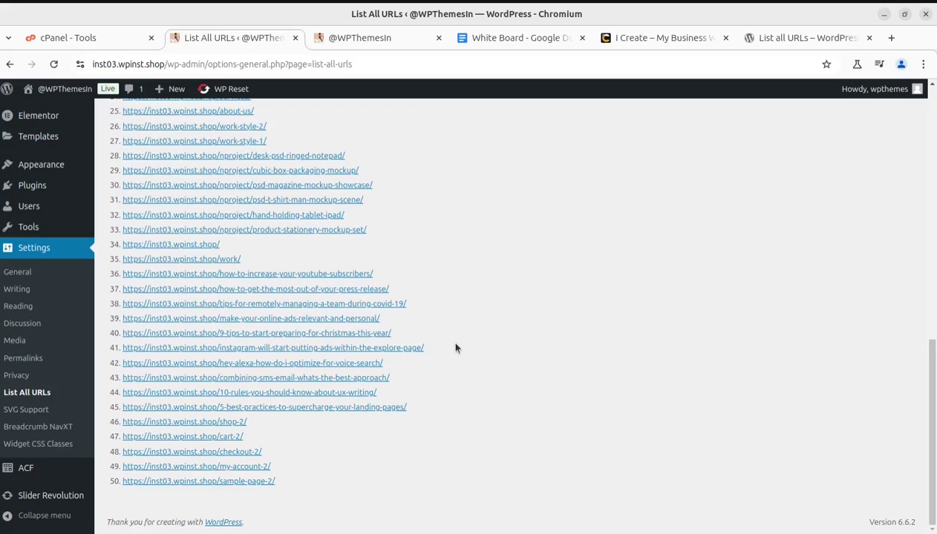
pyautogui.scroll(4, 456, 347)
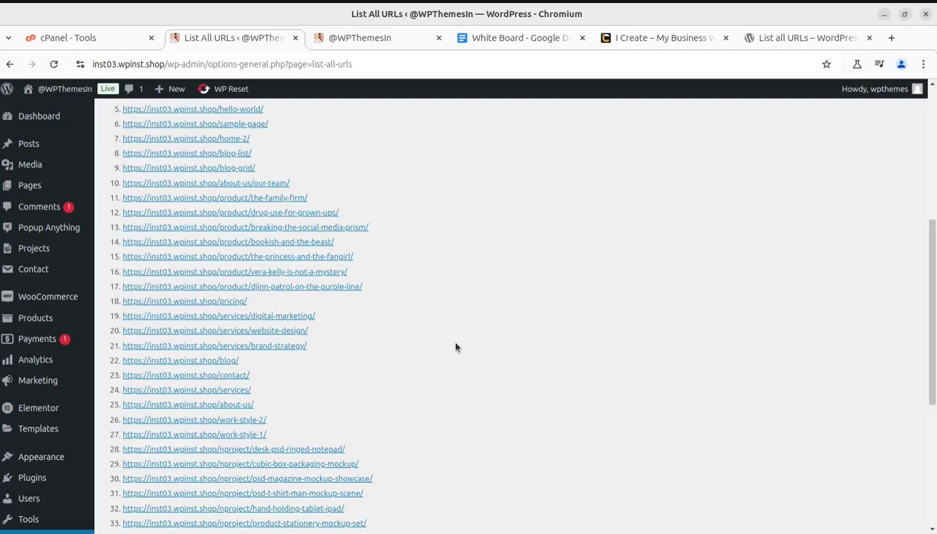
pyautogui.scroll(3, 456, 348)
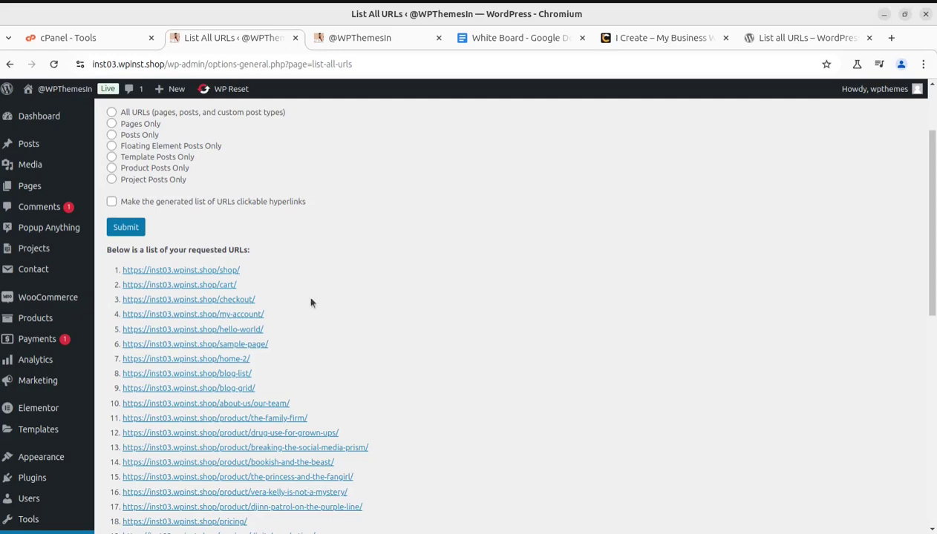
pyautogui.scroll(-3, 309, 321)
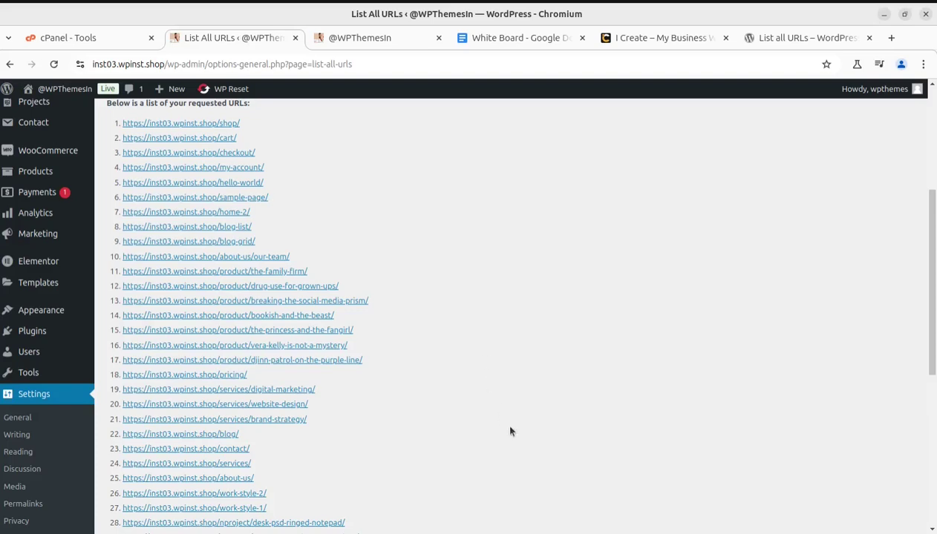
pyautogui.scroll(3, 497, 429)
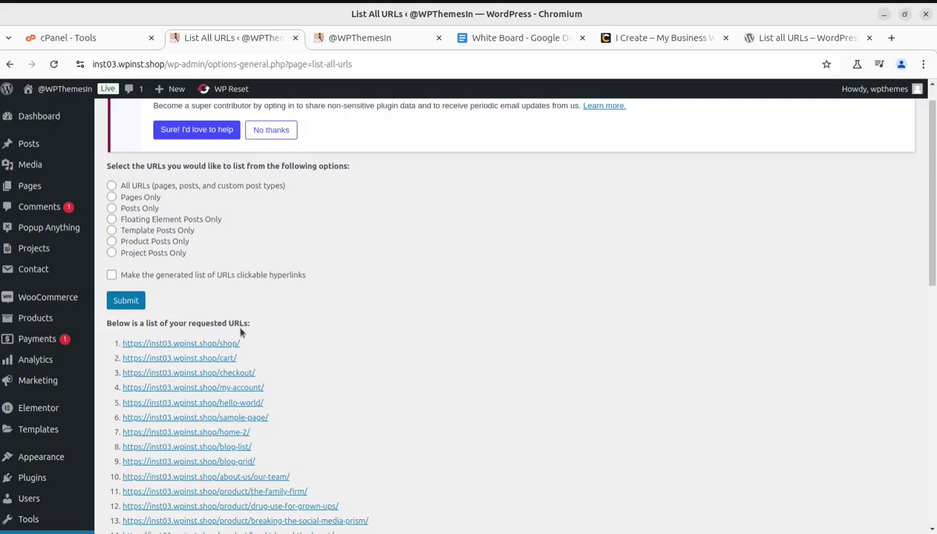
pyautogui.moveTo(30, 186)
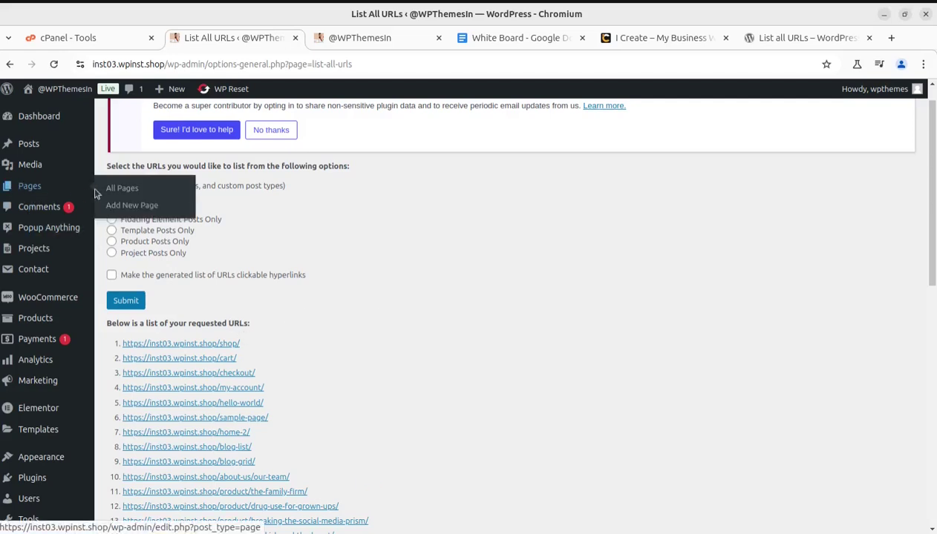
# Look over the 29 site pages, then browse the 11 published posts with categories and tags.
pyautogui.click(116, 192)
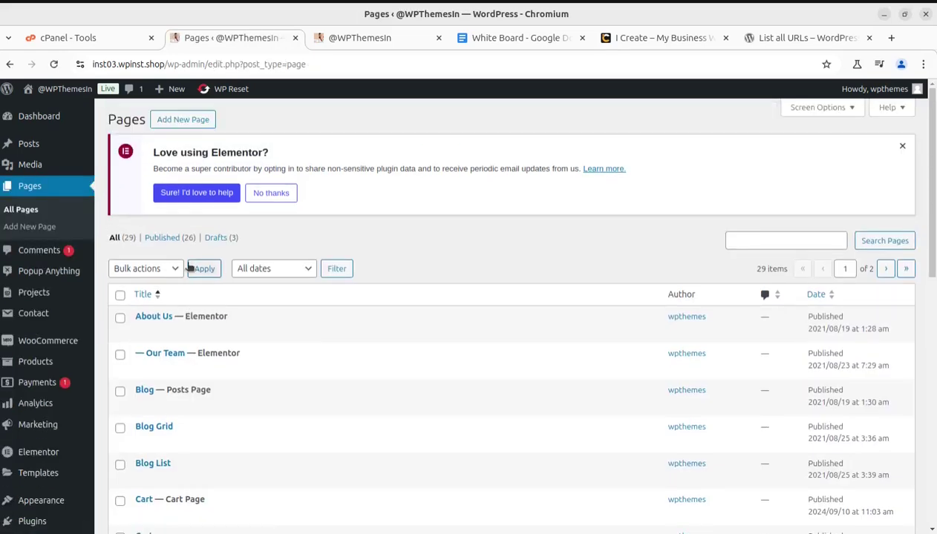
pyautogui.click(28, 145)
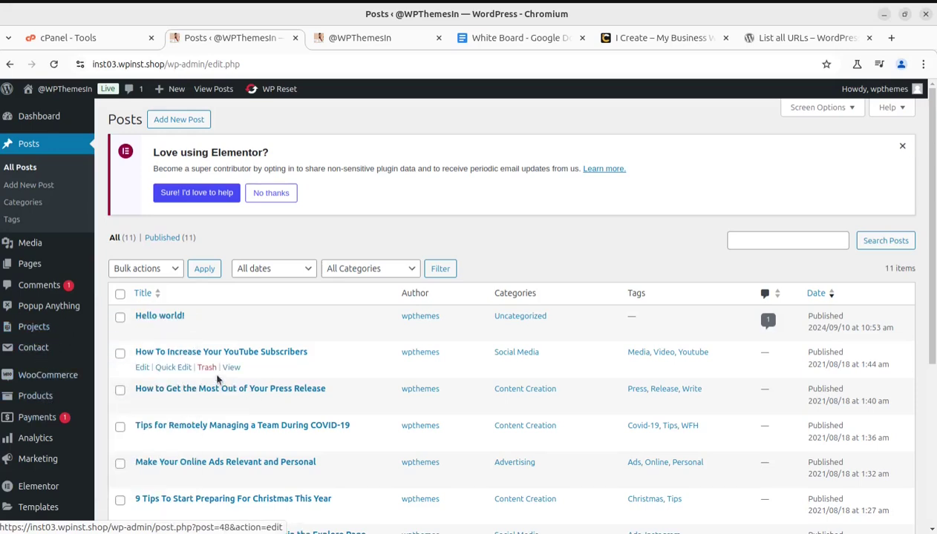
pyautogui.scroll(-5, 185, 352)
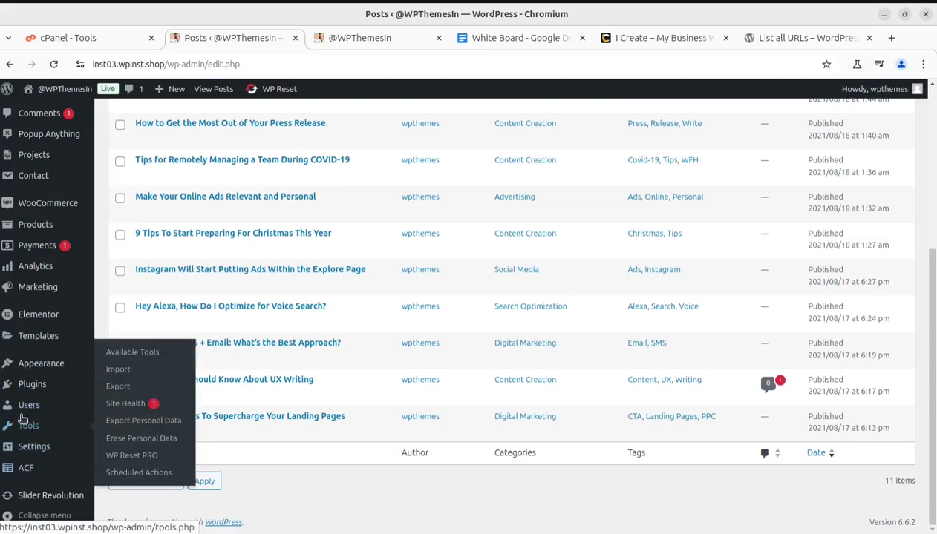
# Show the List all URLs plugin directory page down to its Description section.
pyautogui.click(753, 38)
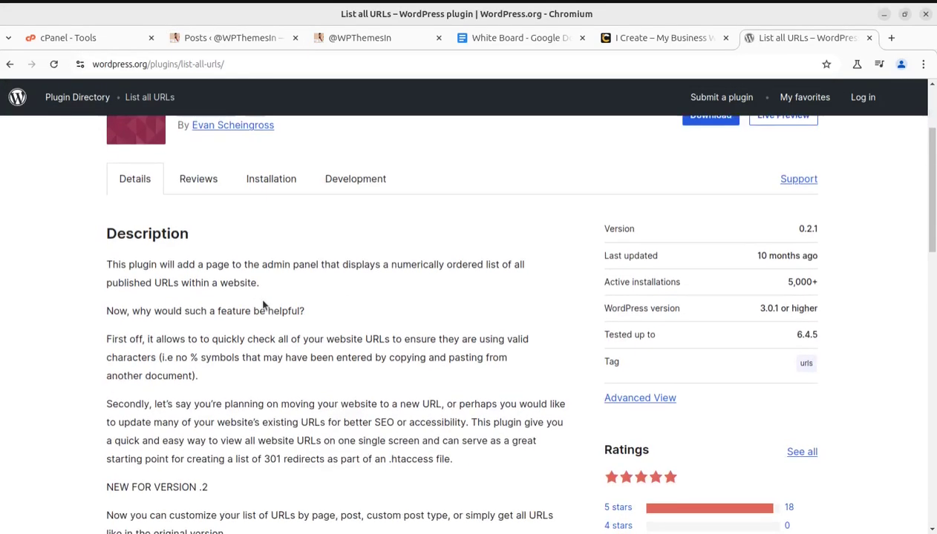
pyautogui.scroll(-2, 263, 303)
# In the White Board doc, highlight the line about listing pages and posts, leaving the cursor after 'post'.
pyautogui.click(472, 37)
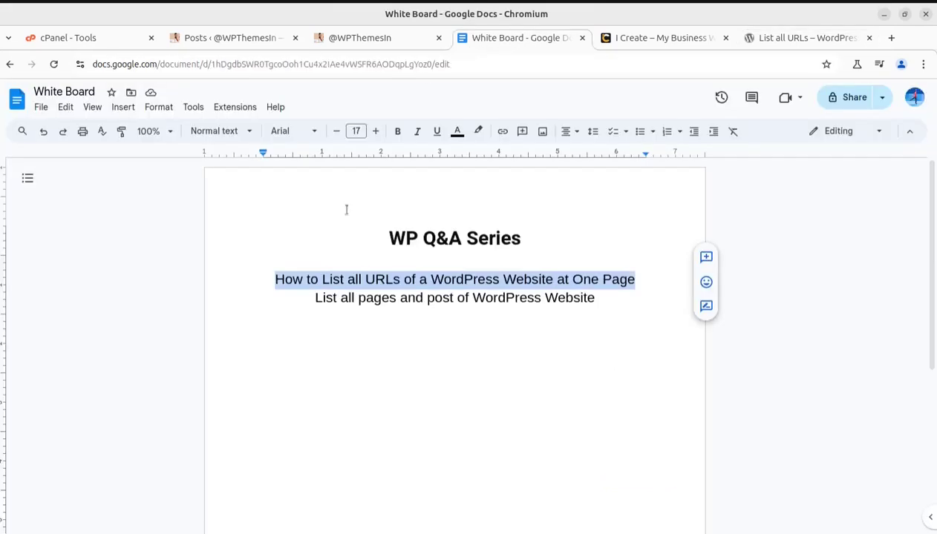
pyautogui.click(268, 367)
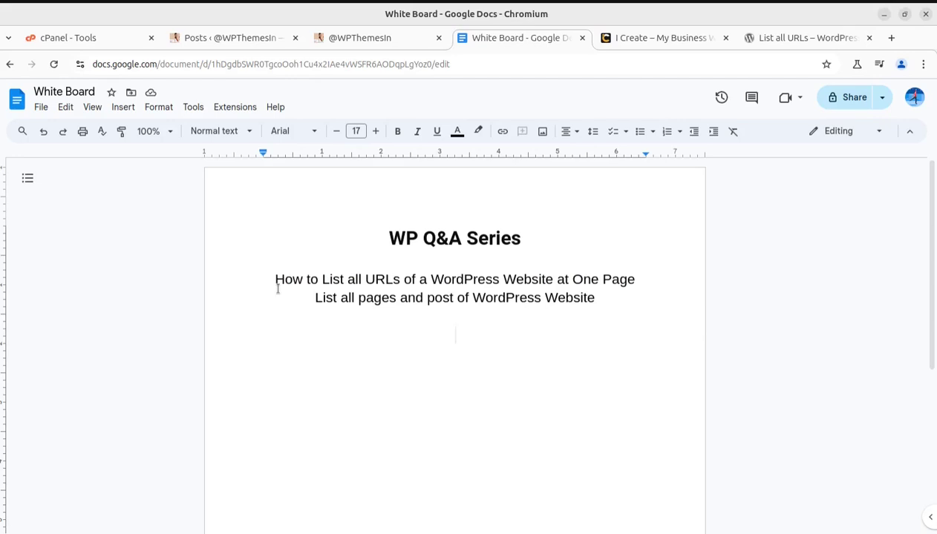
pyautogui.moveTo(305, 304); pyautogui.dragTo(594, 300)
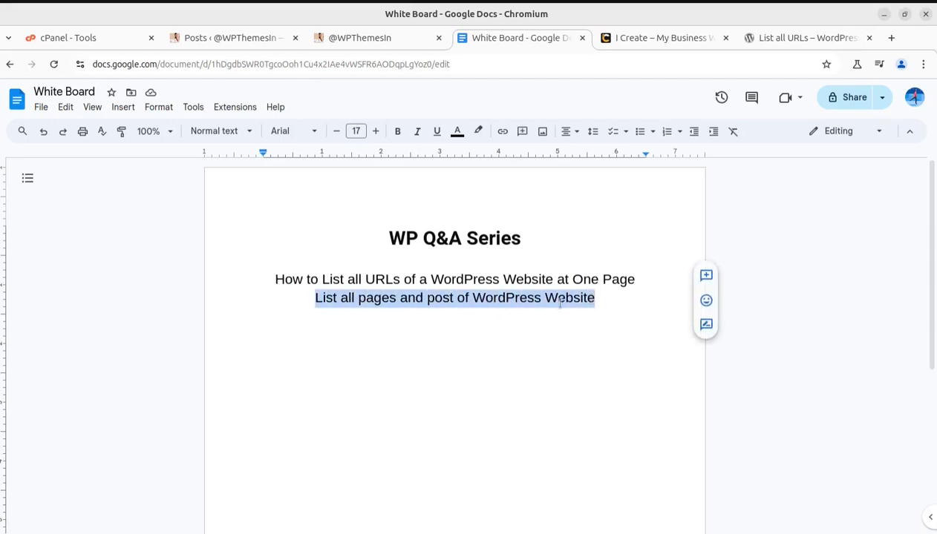
pyautogui.click(398, 300)
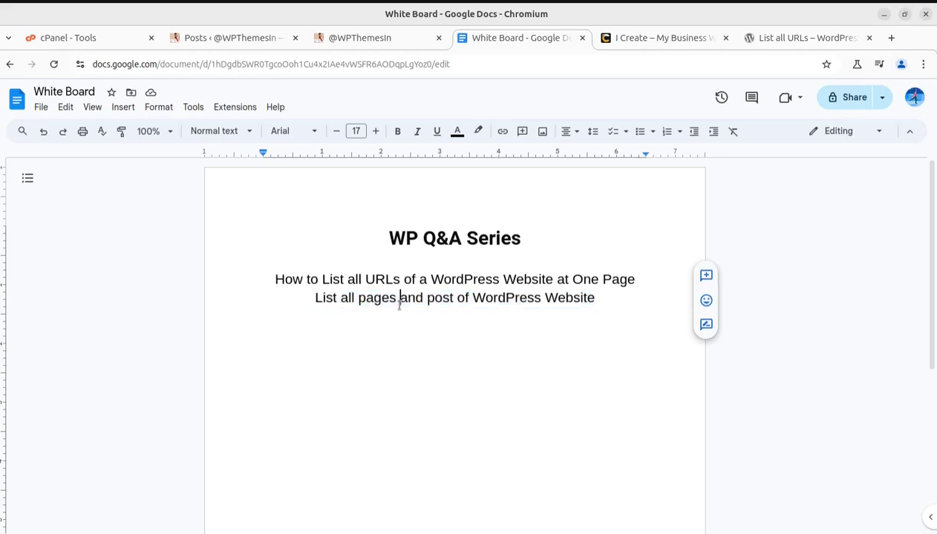
pyautogui.click(453, 300)
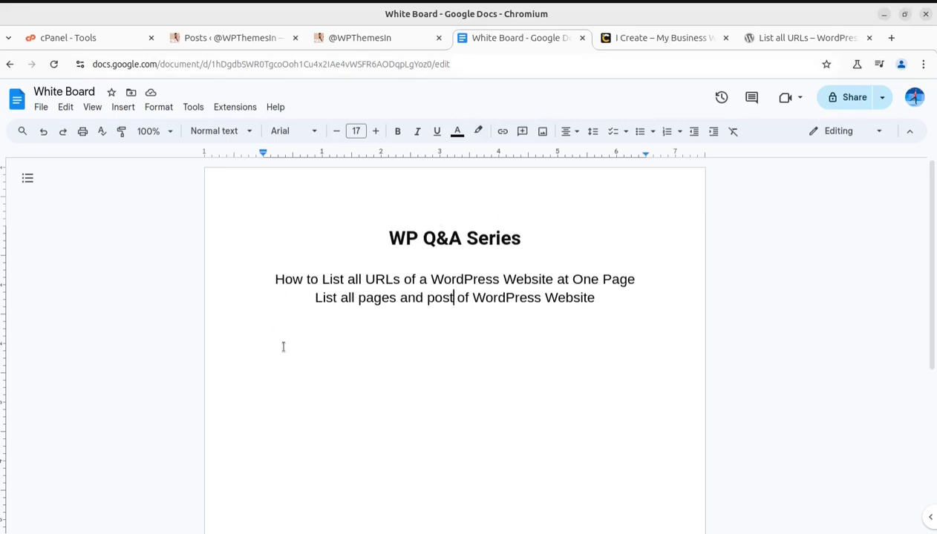
# On the i-Create site, open and close the Crisp live chat three times.
pyautogui.click(645, 41)
pyautogui.click(880, 494)
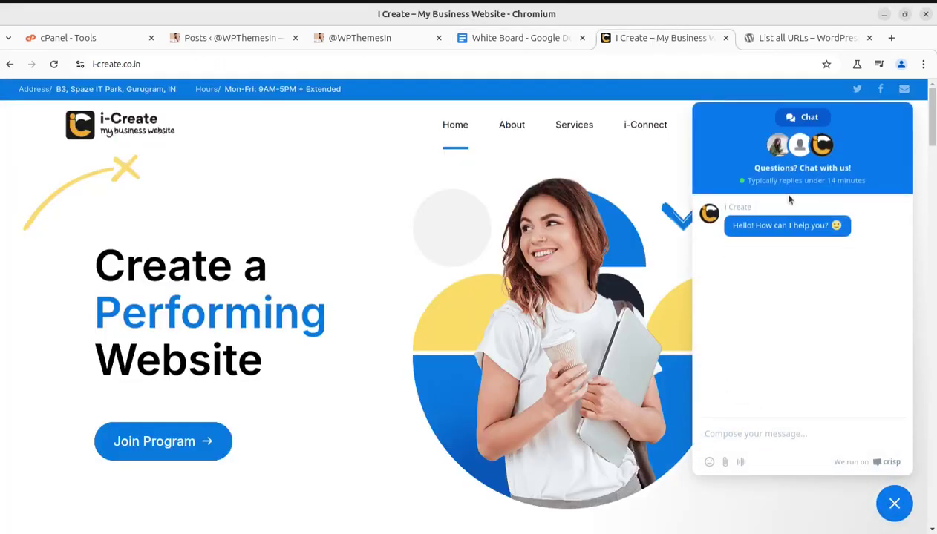
pyautogui.click(893, 512)
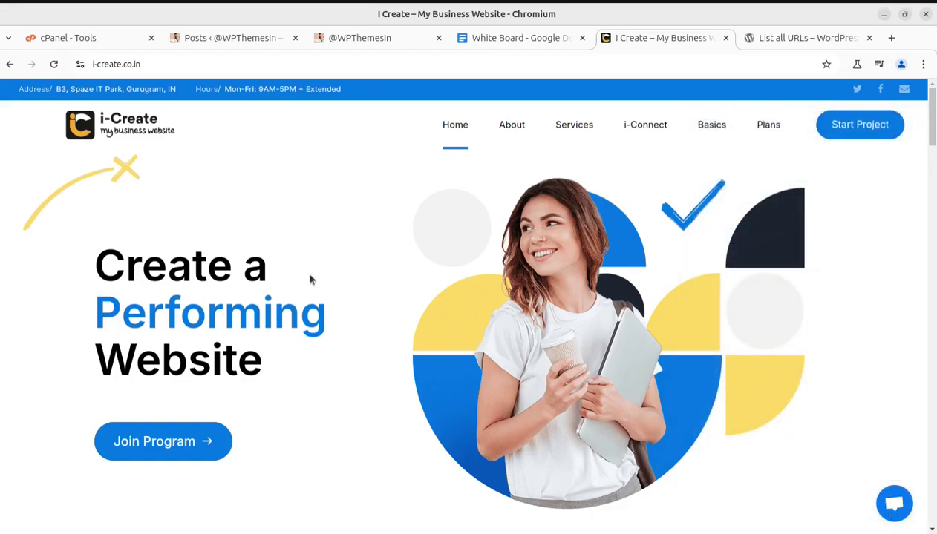
pyautogui.click(877, 509)
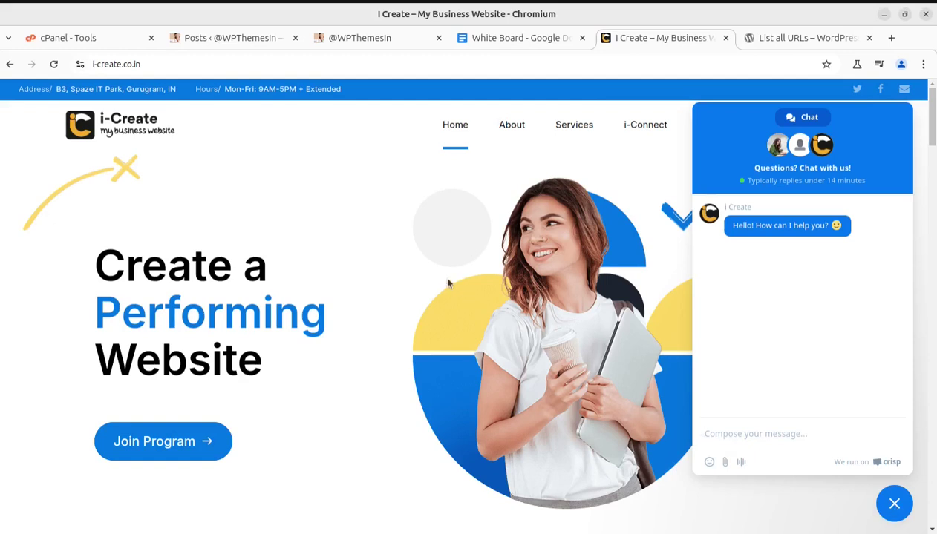
pyautogui.click(893, 503)
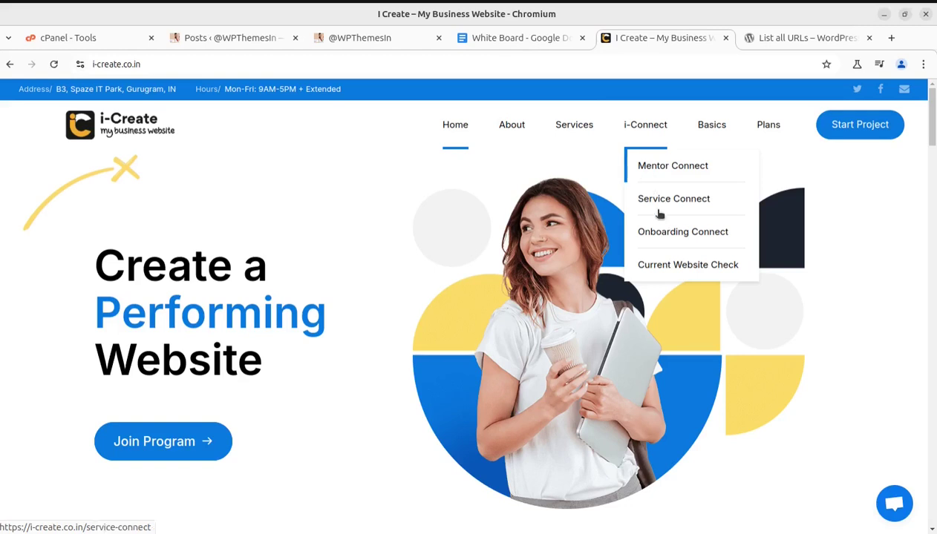
pyautogui.click(895, 503)
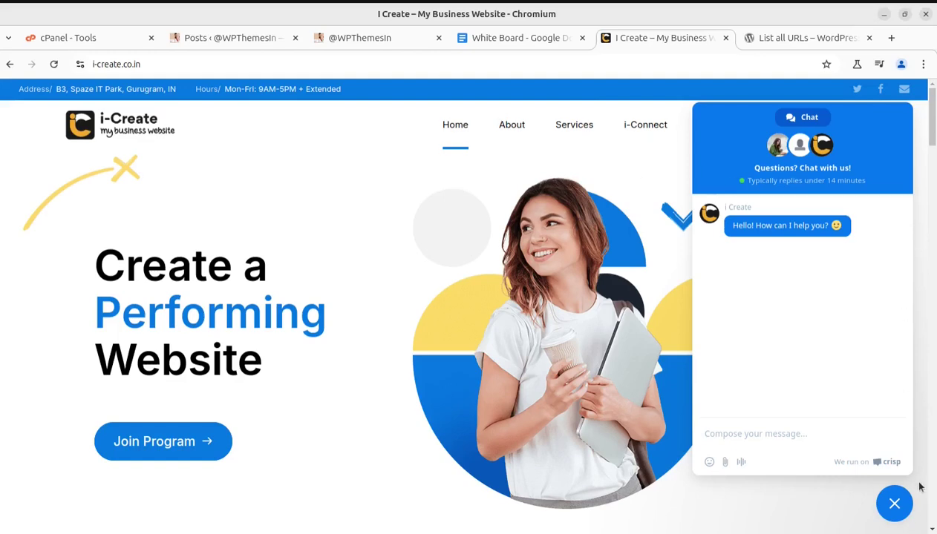
pyautogui.click(878, 501)
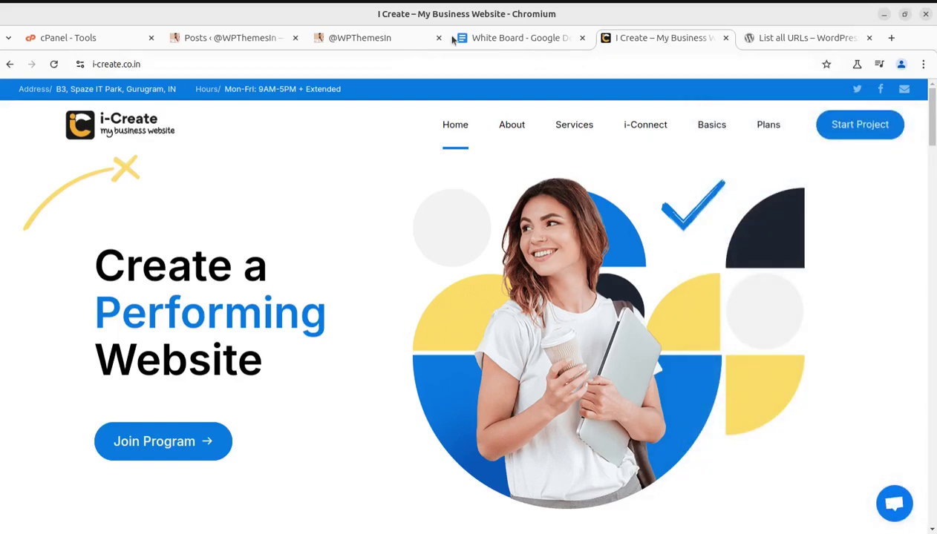
# Switch to the WPThemesIn Marlab homepage, after one more brief look at i-Create.
pyautogui.click(379, 38)
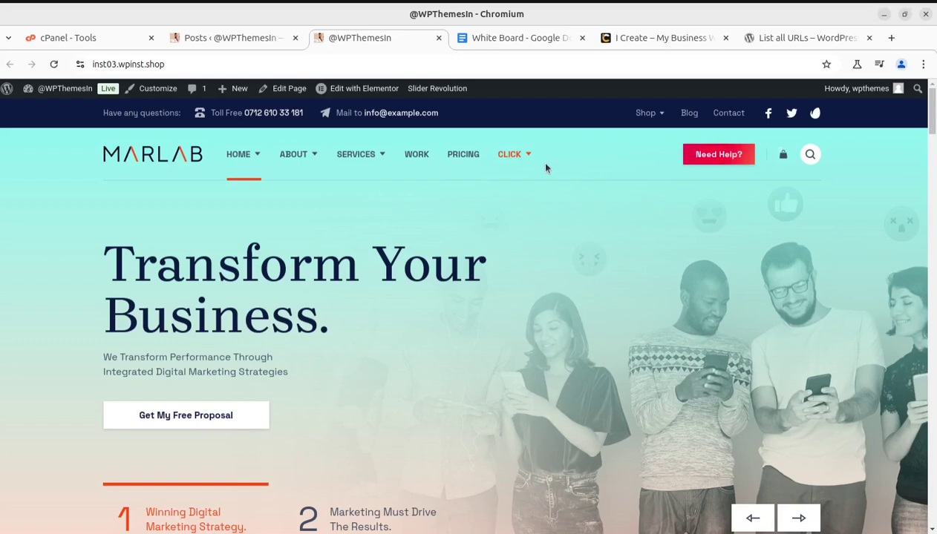
pyautogui.click(630, 38)
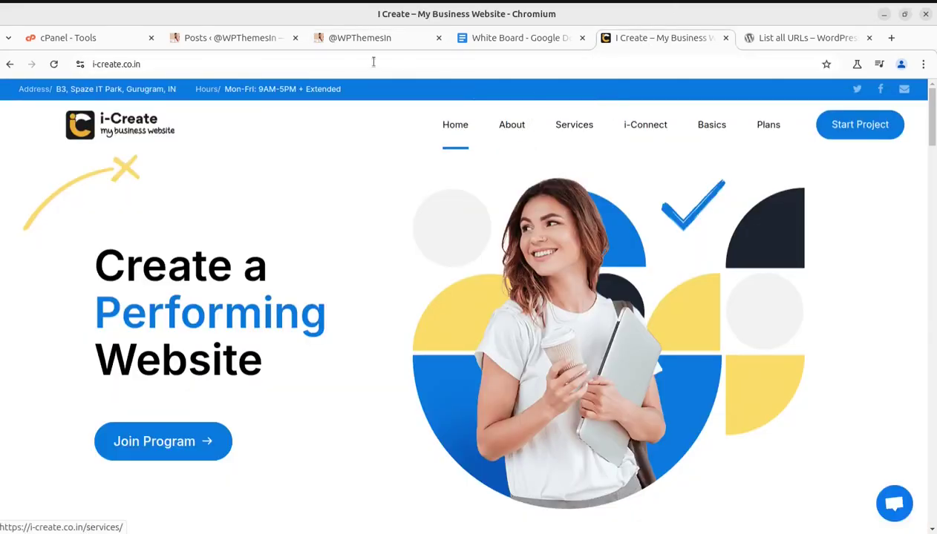
pyautogui.click(350, 38)
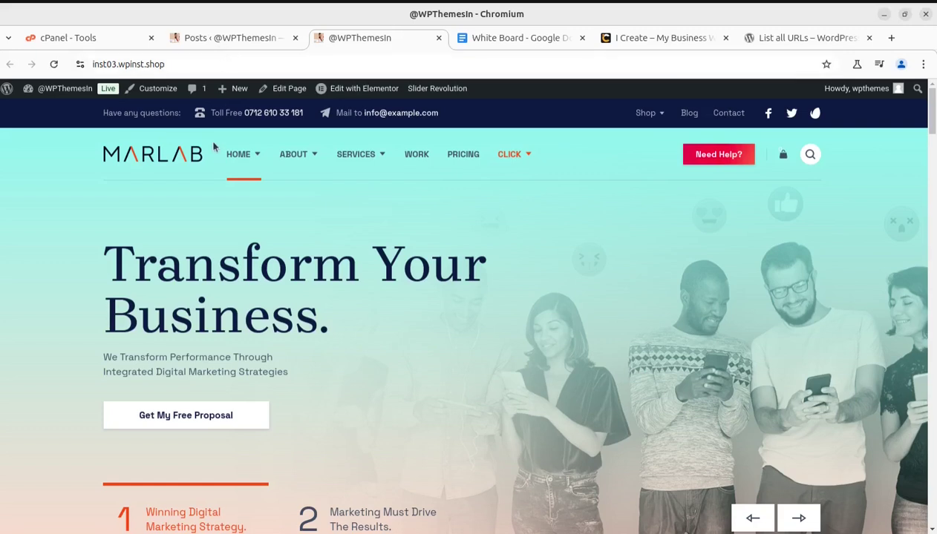